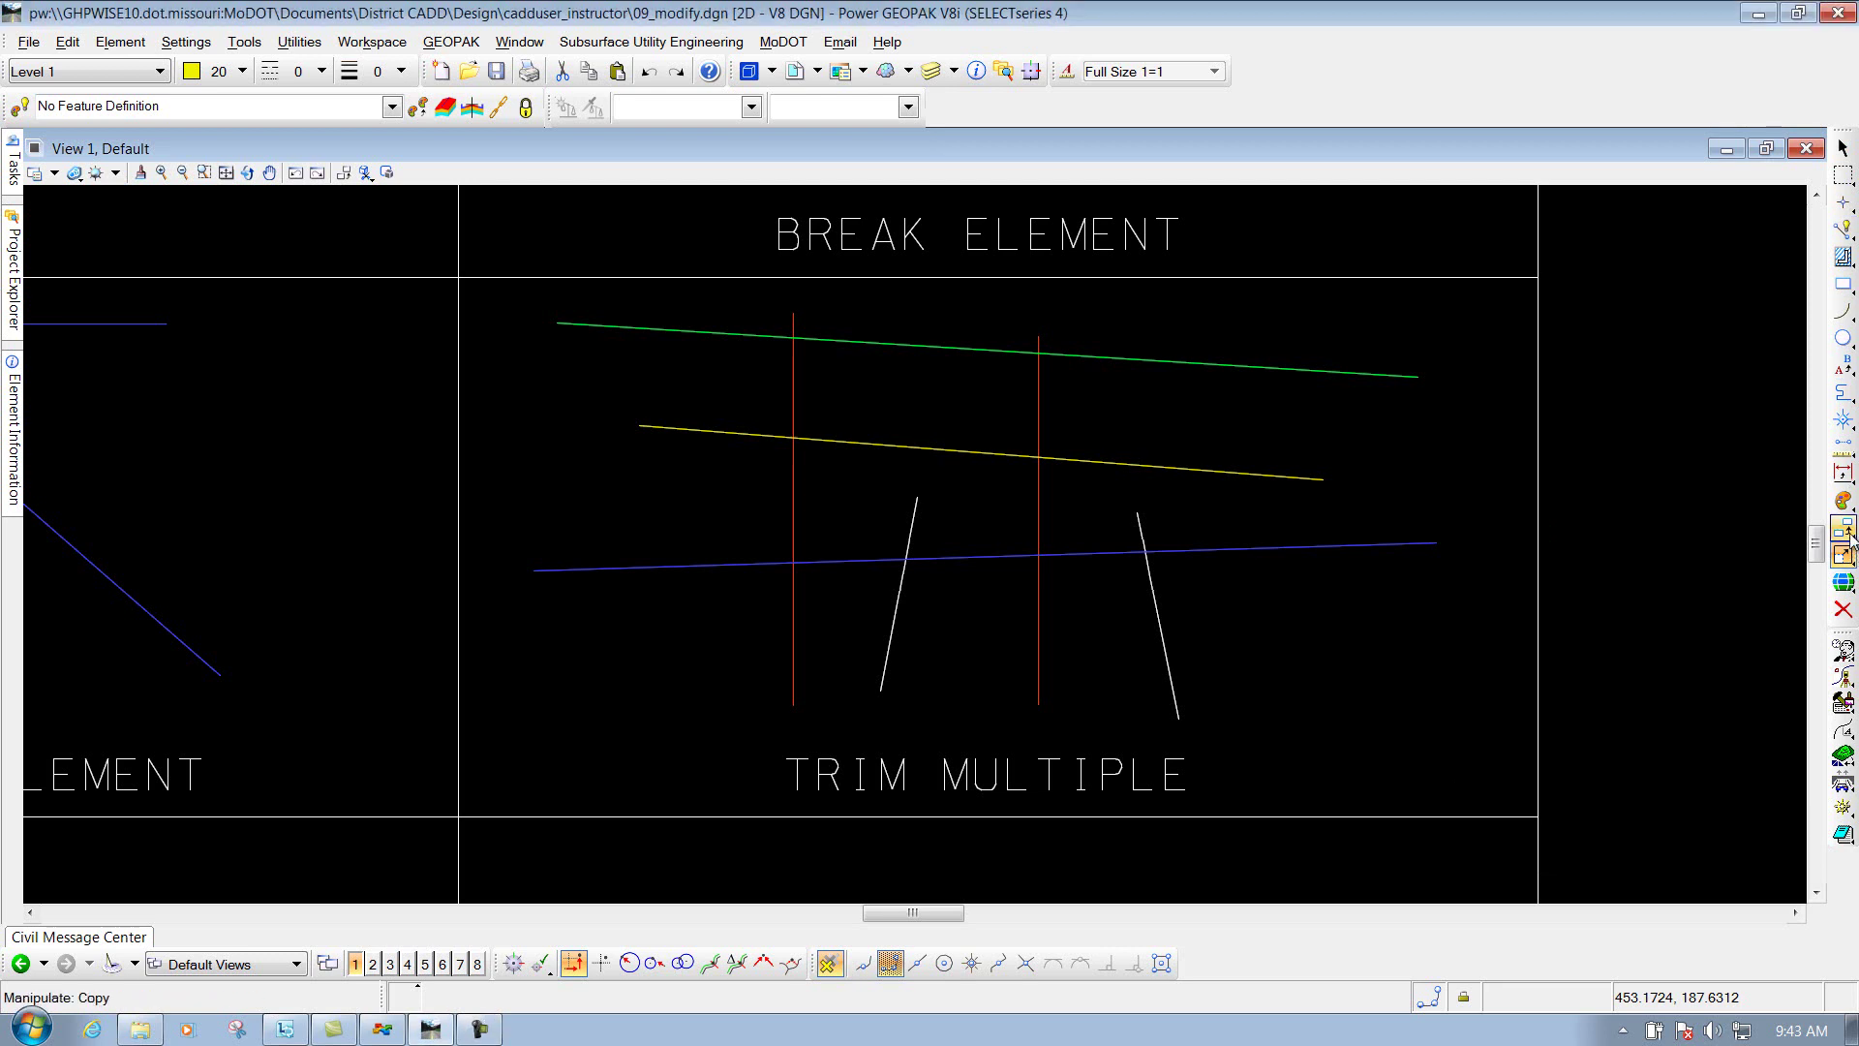
- Start Trim Multiple from the Modify Element tools and move its settings box aside, keeping Trim and Extend
{"action": "left_click", "coordinate": [1842, 554]}
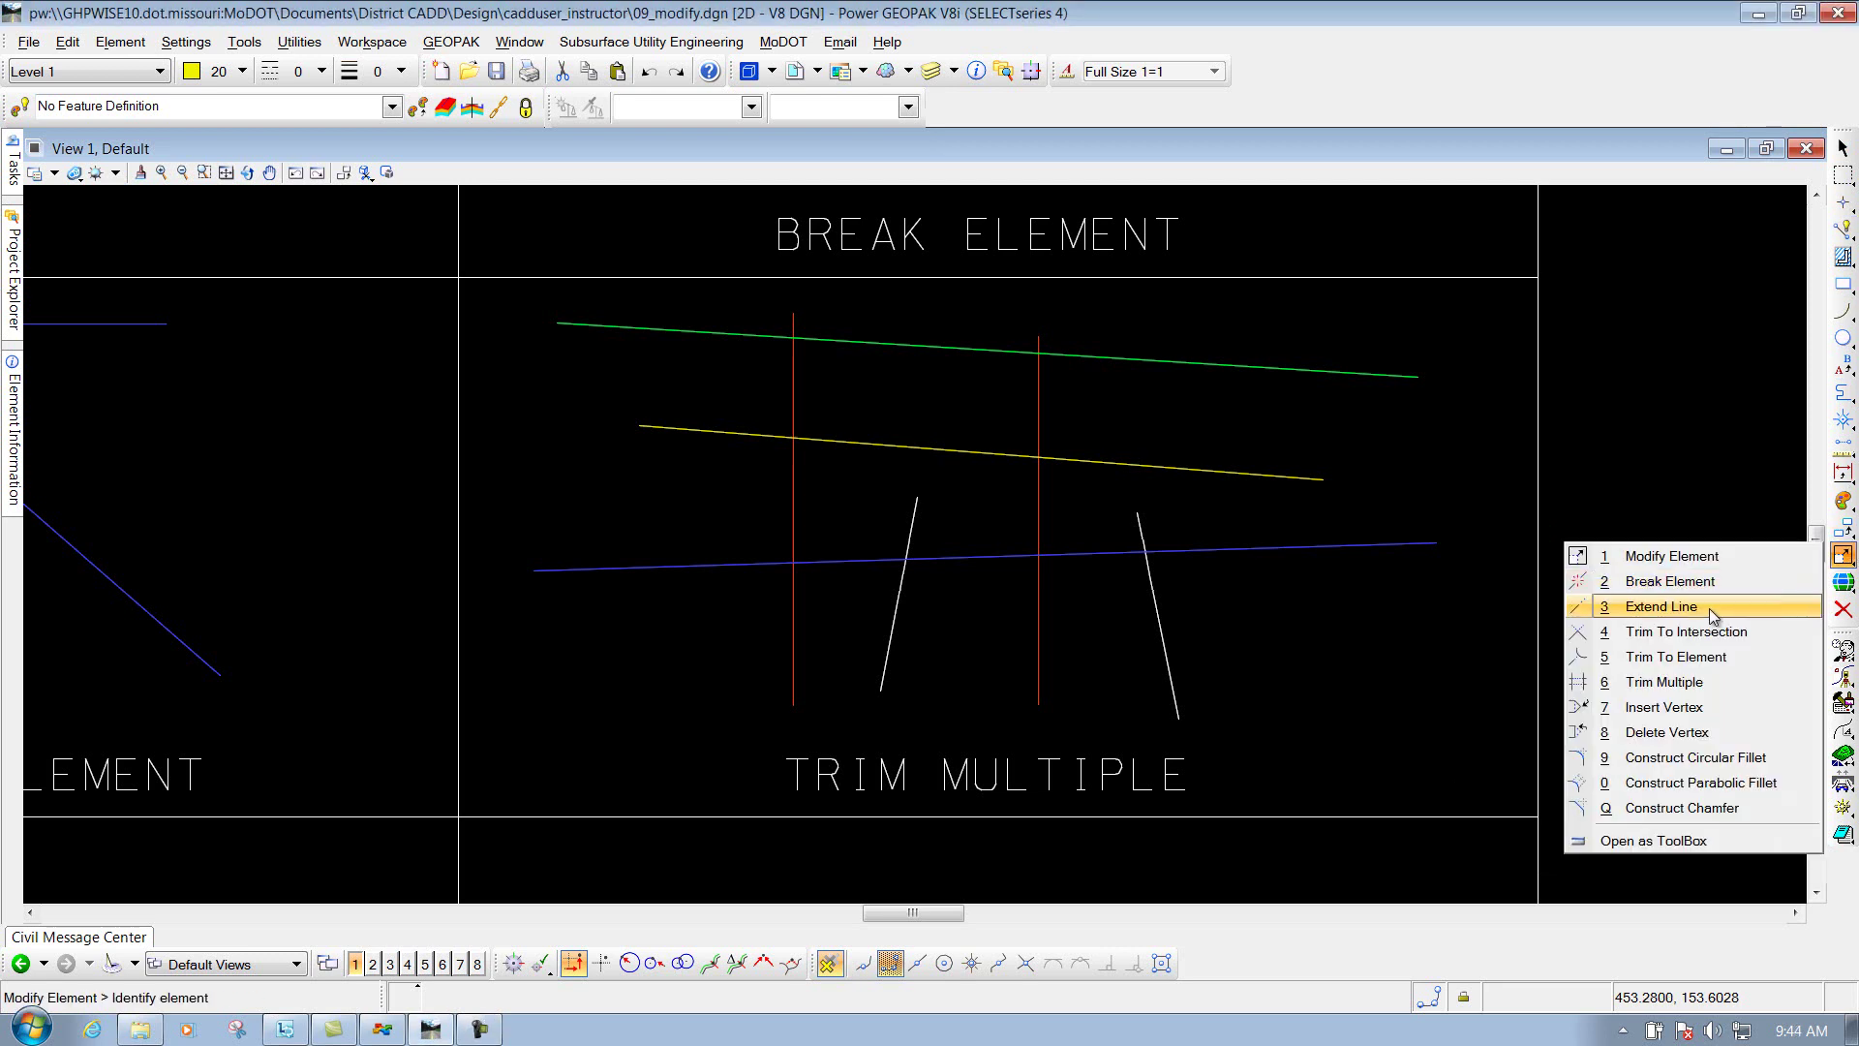
{"action": "left_click", "coordinate": [1673, 683]}
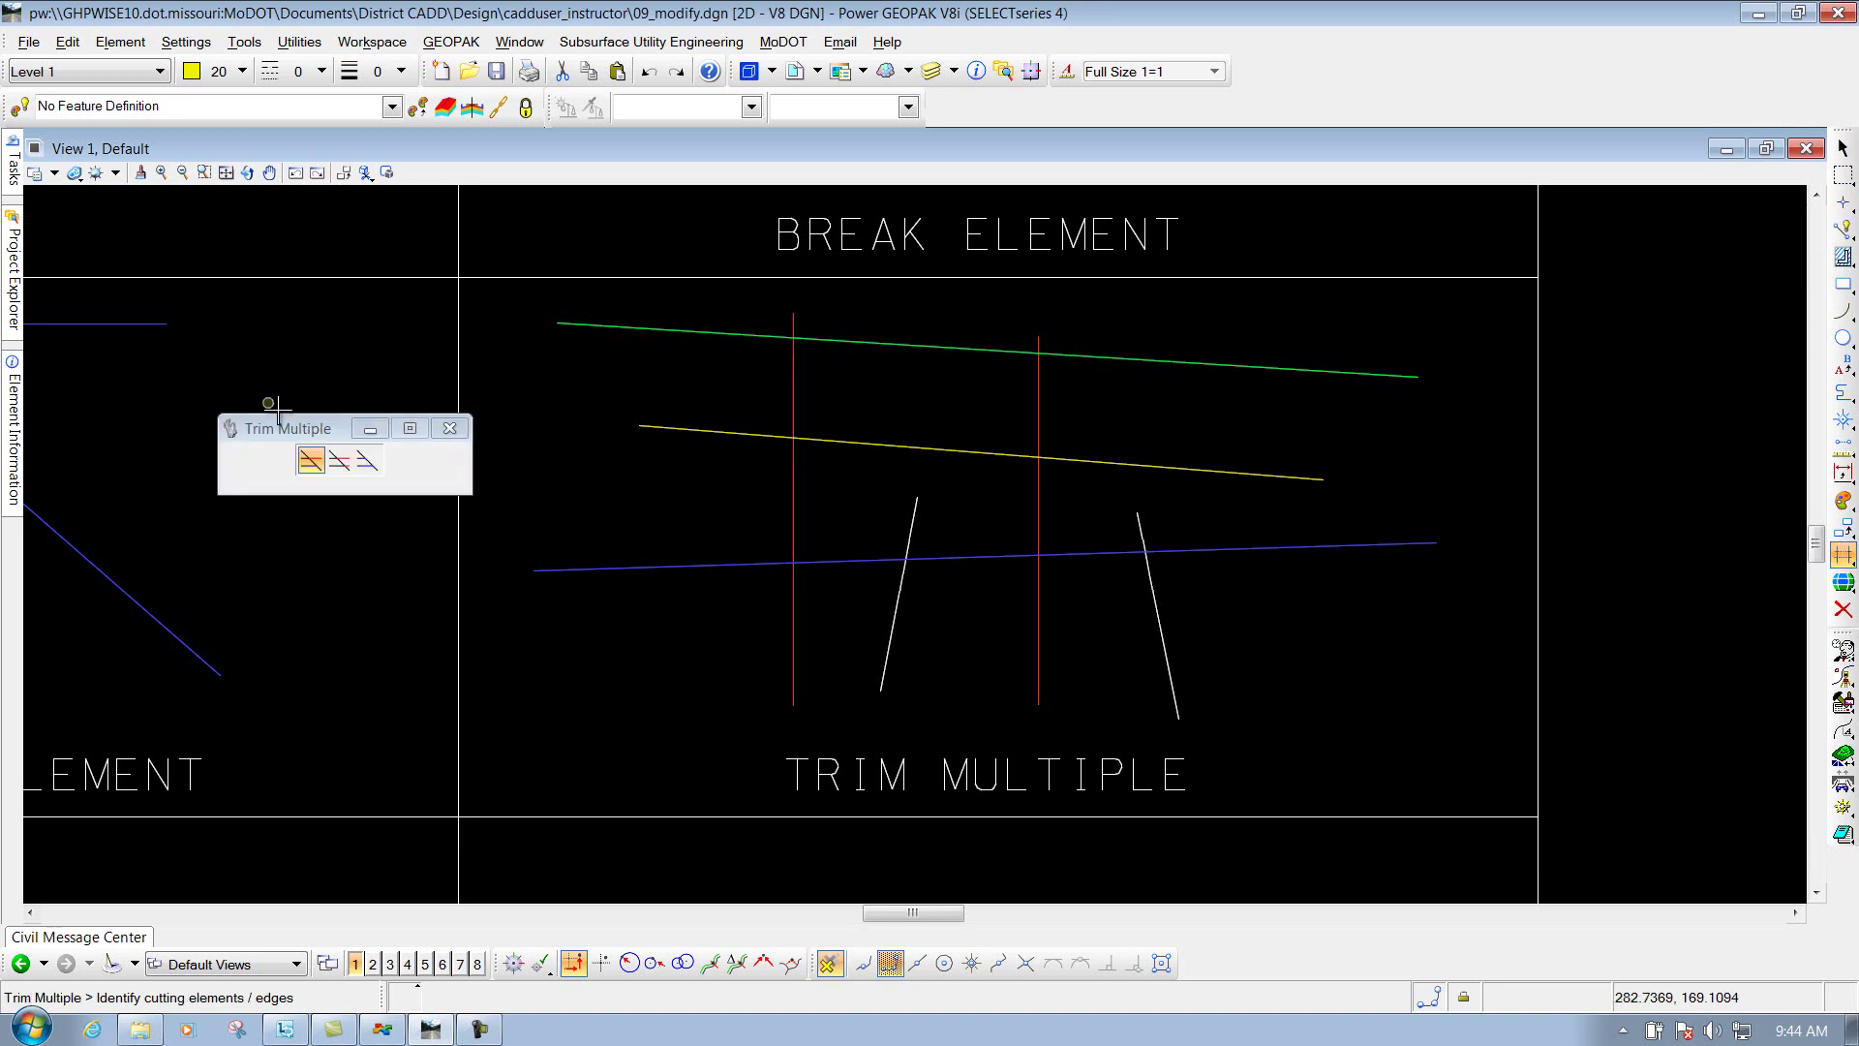
{"action": "left_click_drag", "start_coordinate": [286, 425], "coordinate": [387, 424]}
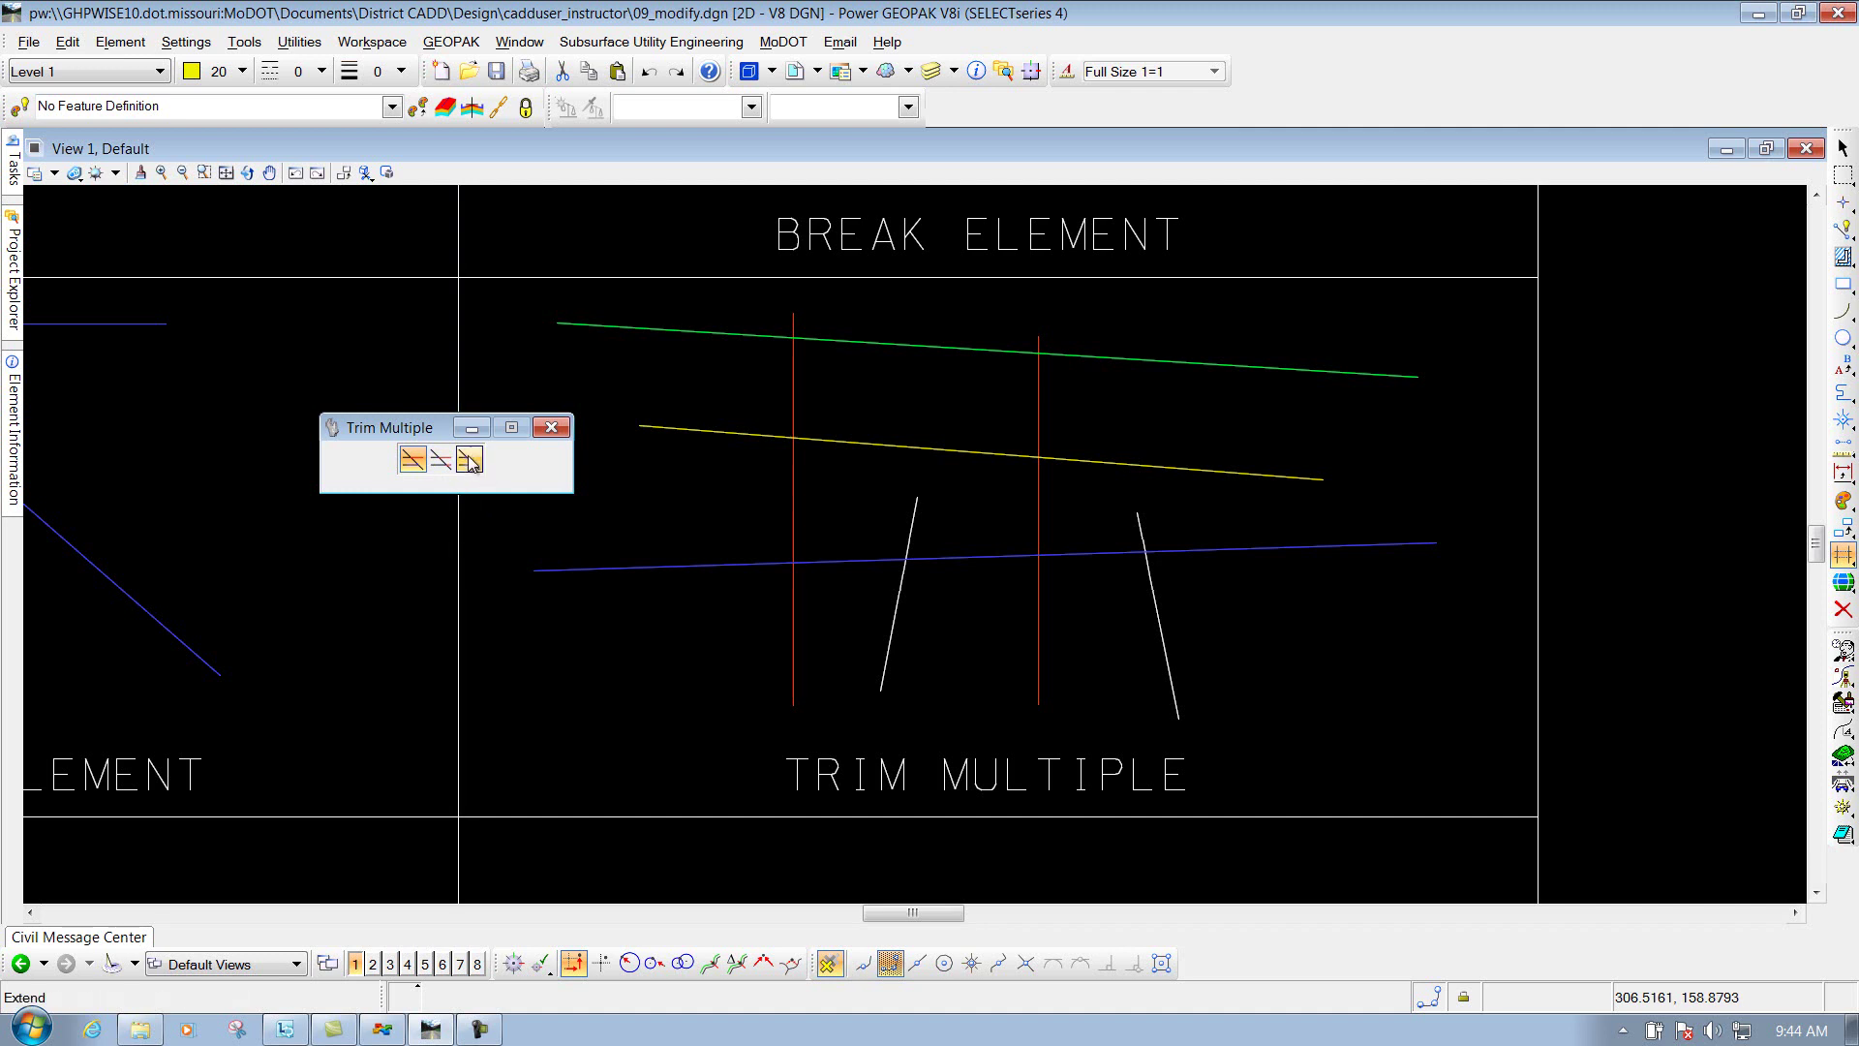
- With the yellow line as cutter, trim both red lines and extend both white lines to it
{"action": "left_click", "coordinate": [411, 461]}
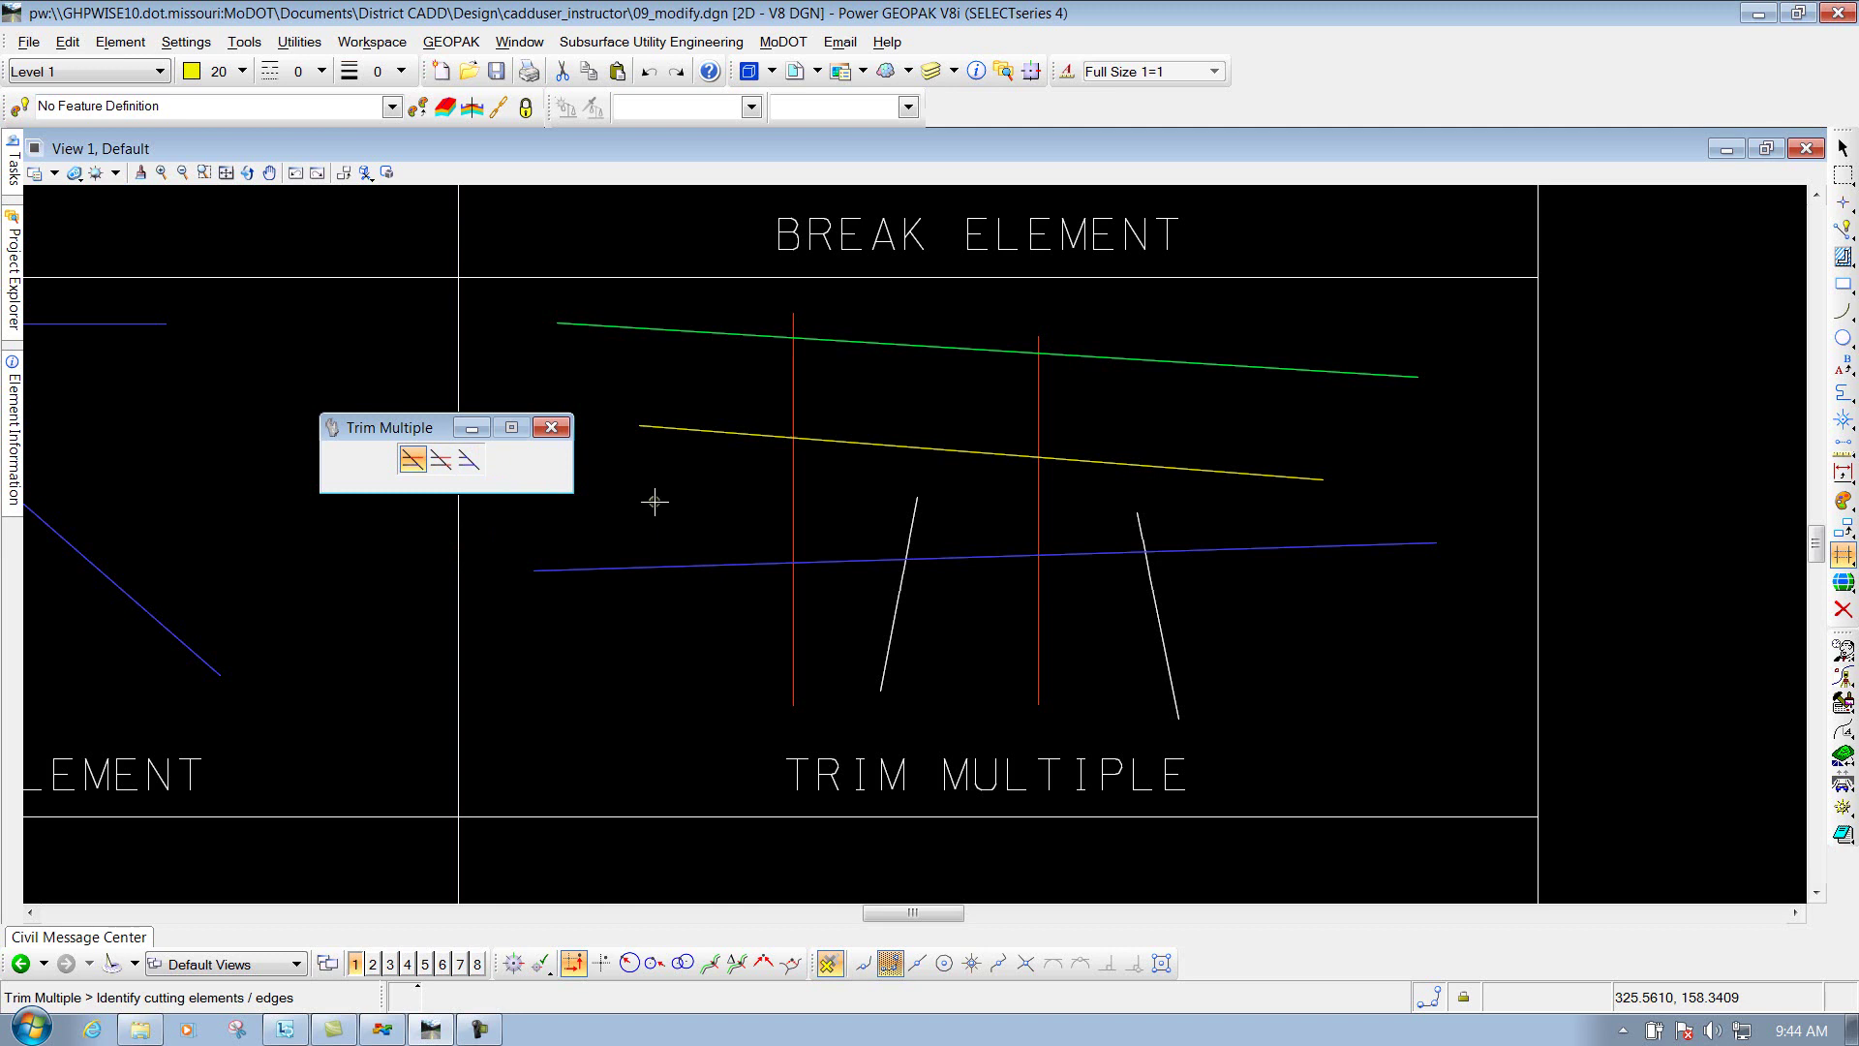
{"action": "left_click", "coordinate": [742, 435]}
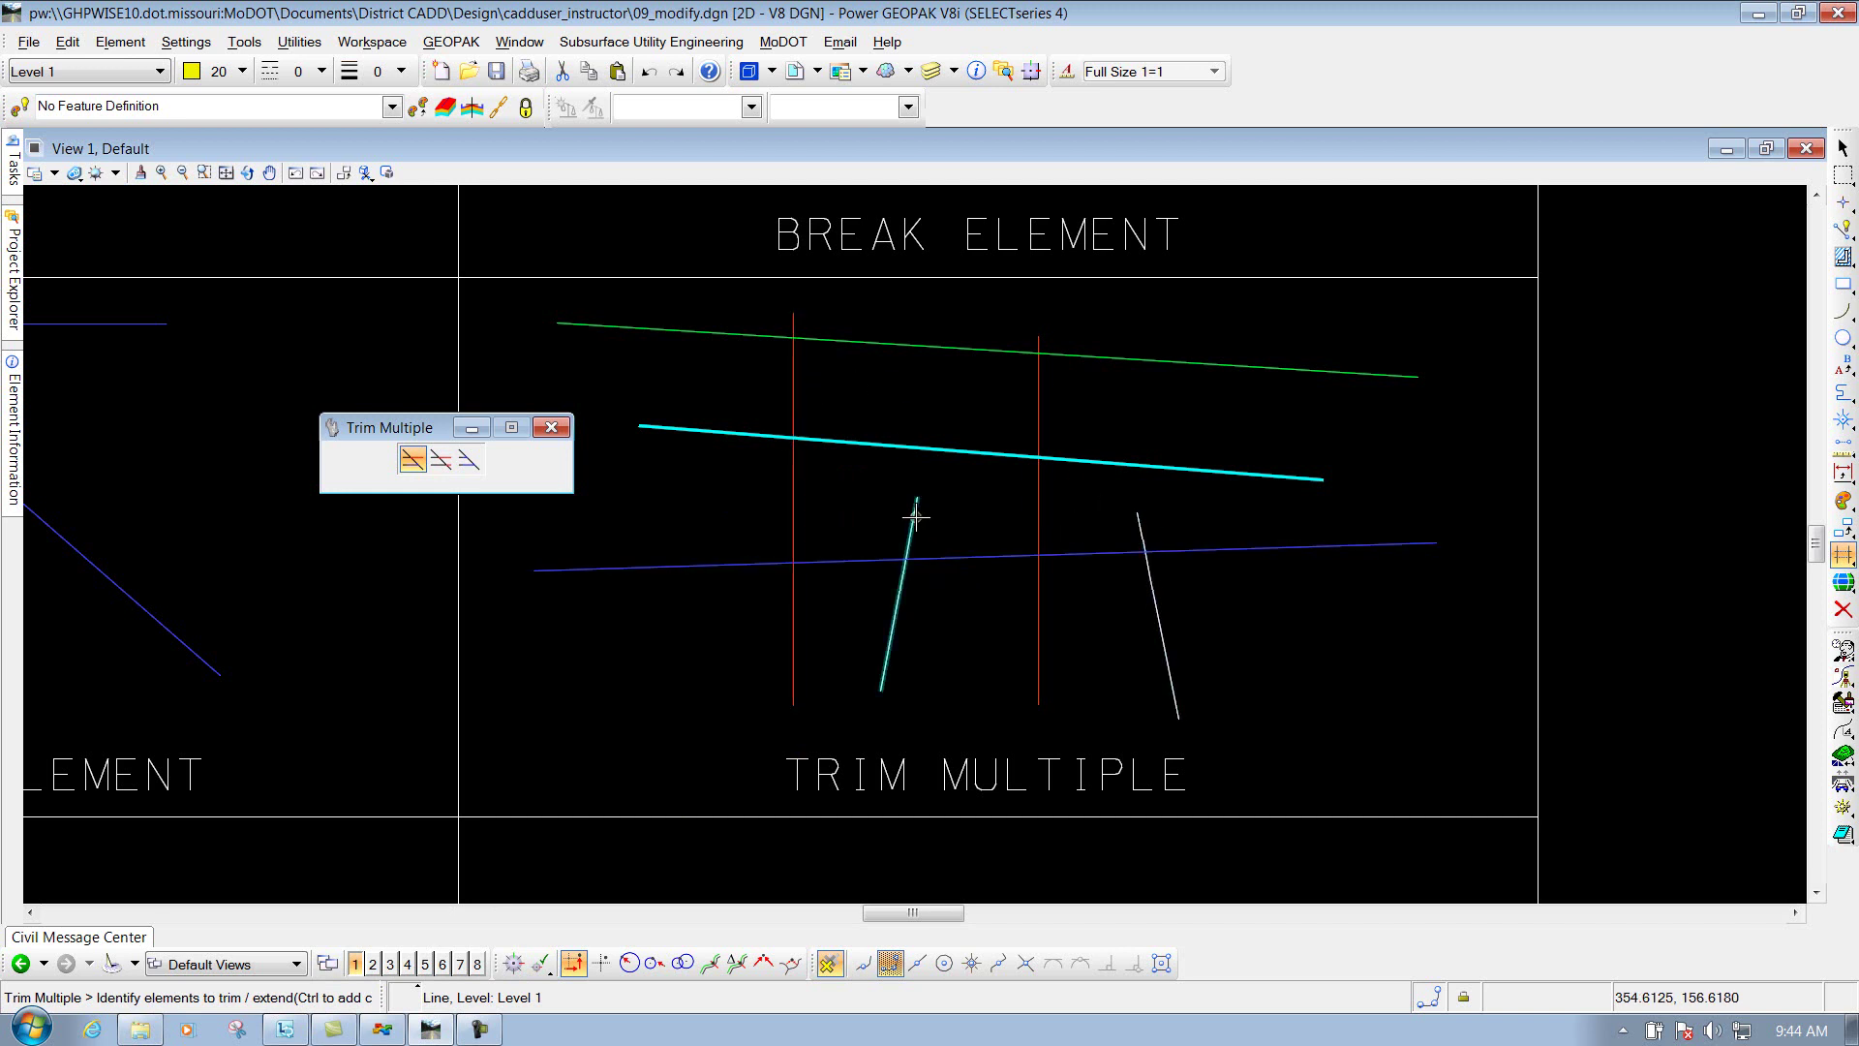
{"action": "left_click", "coordinate": [793, 367]}
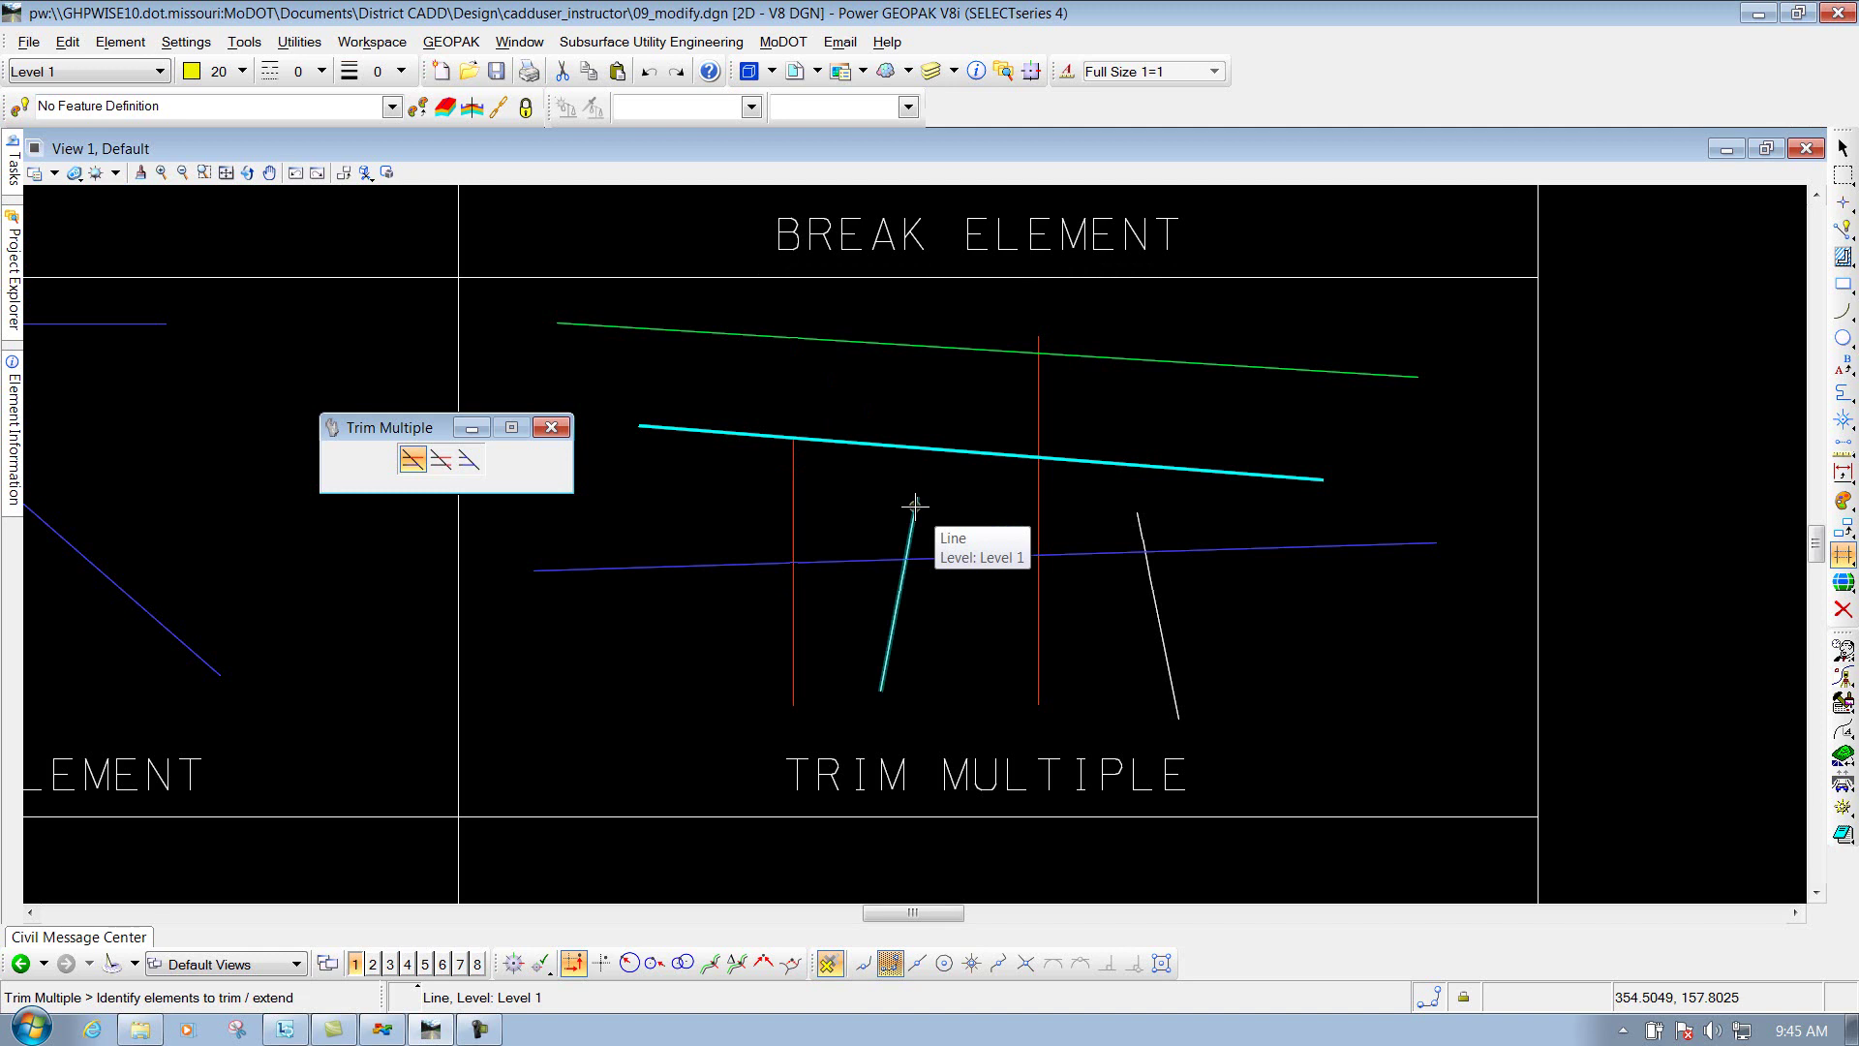
{"action": "left_click", "coordinate": [914, 505]}
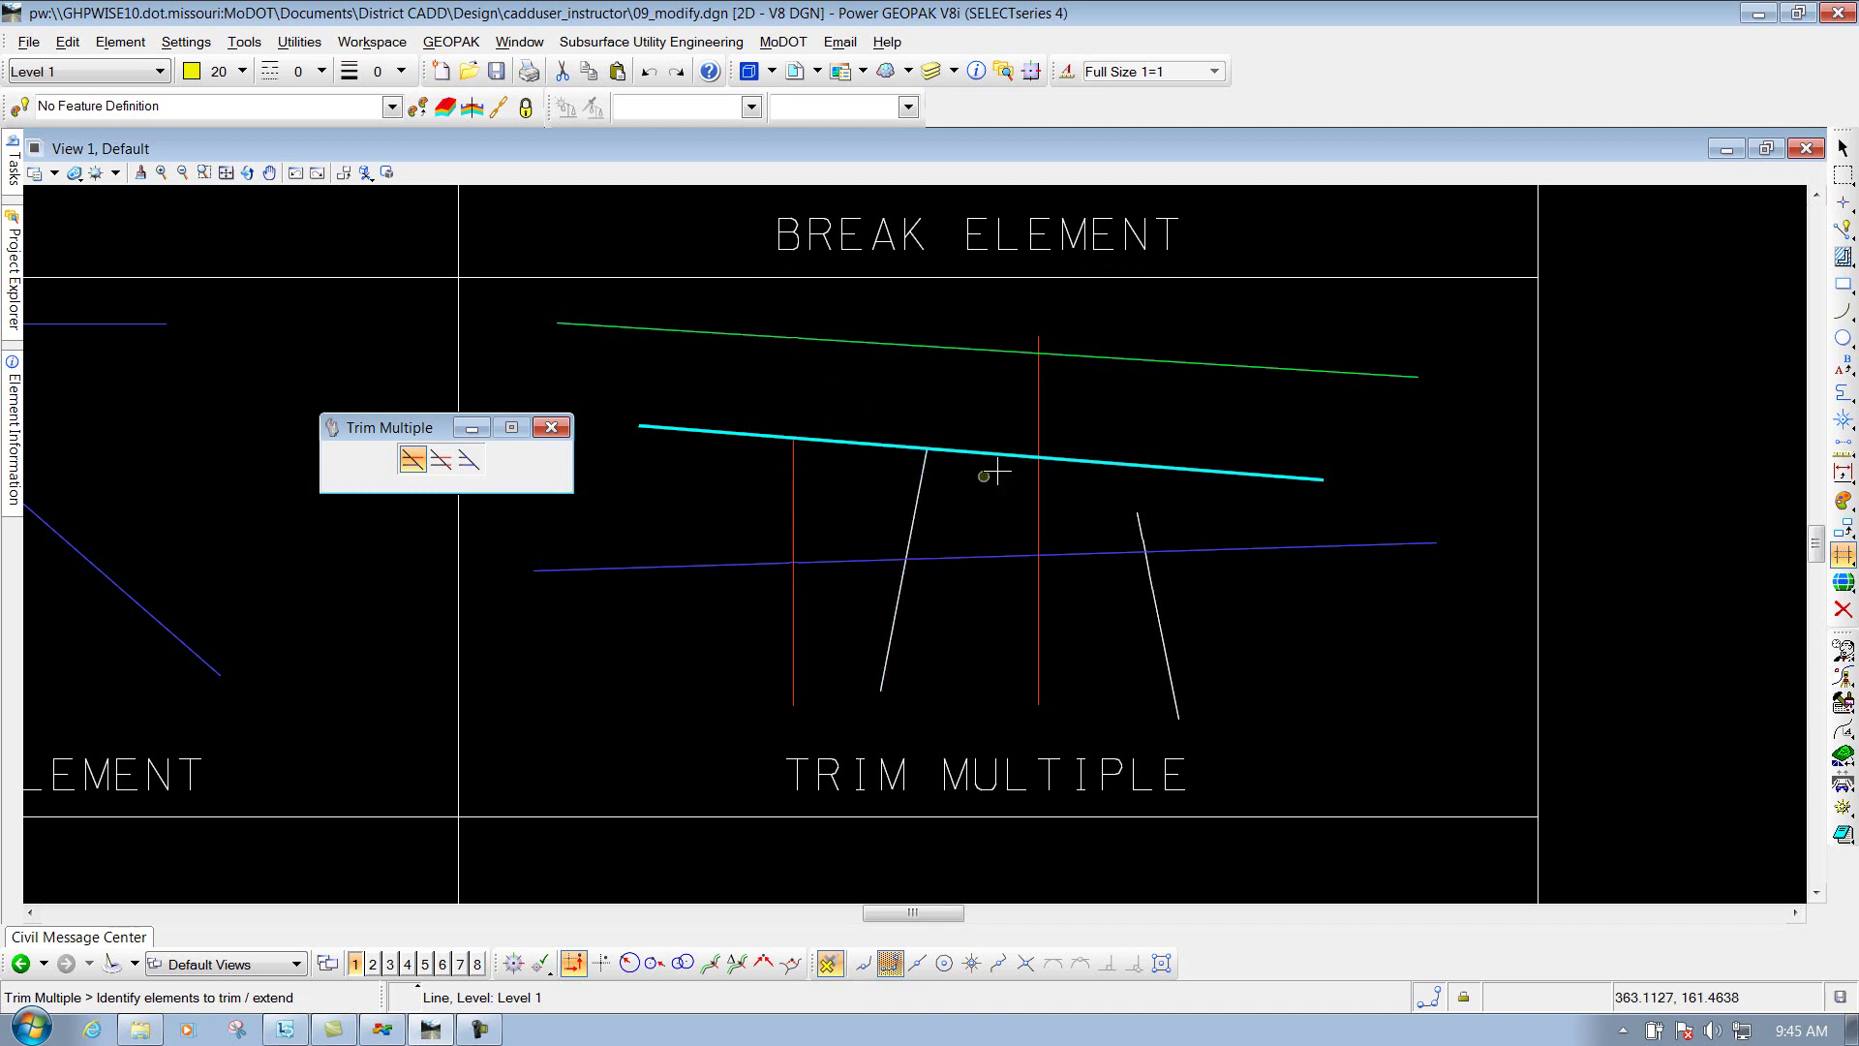
{"action": "left_click", "coordinate": [1038, 386]}
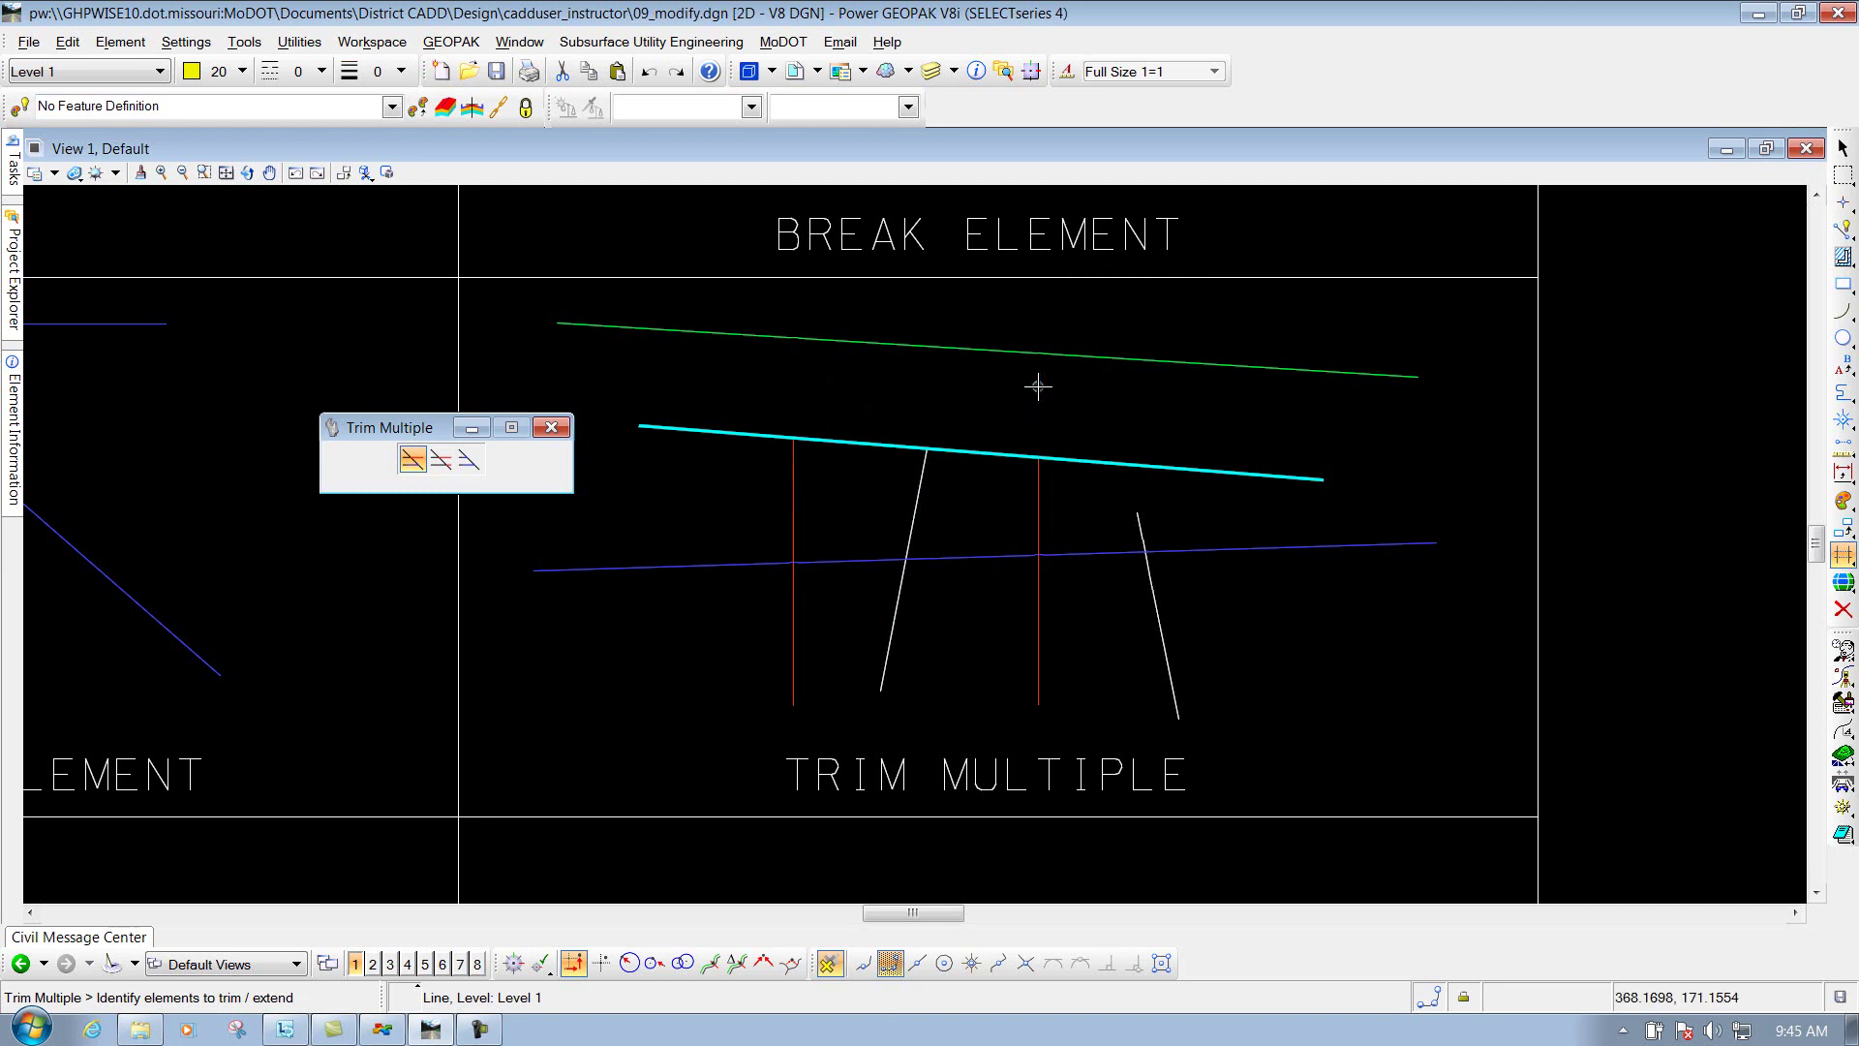
{"action": "left_click", "coordinate": [1137, 509]}
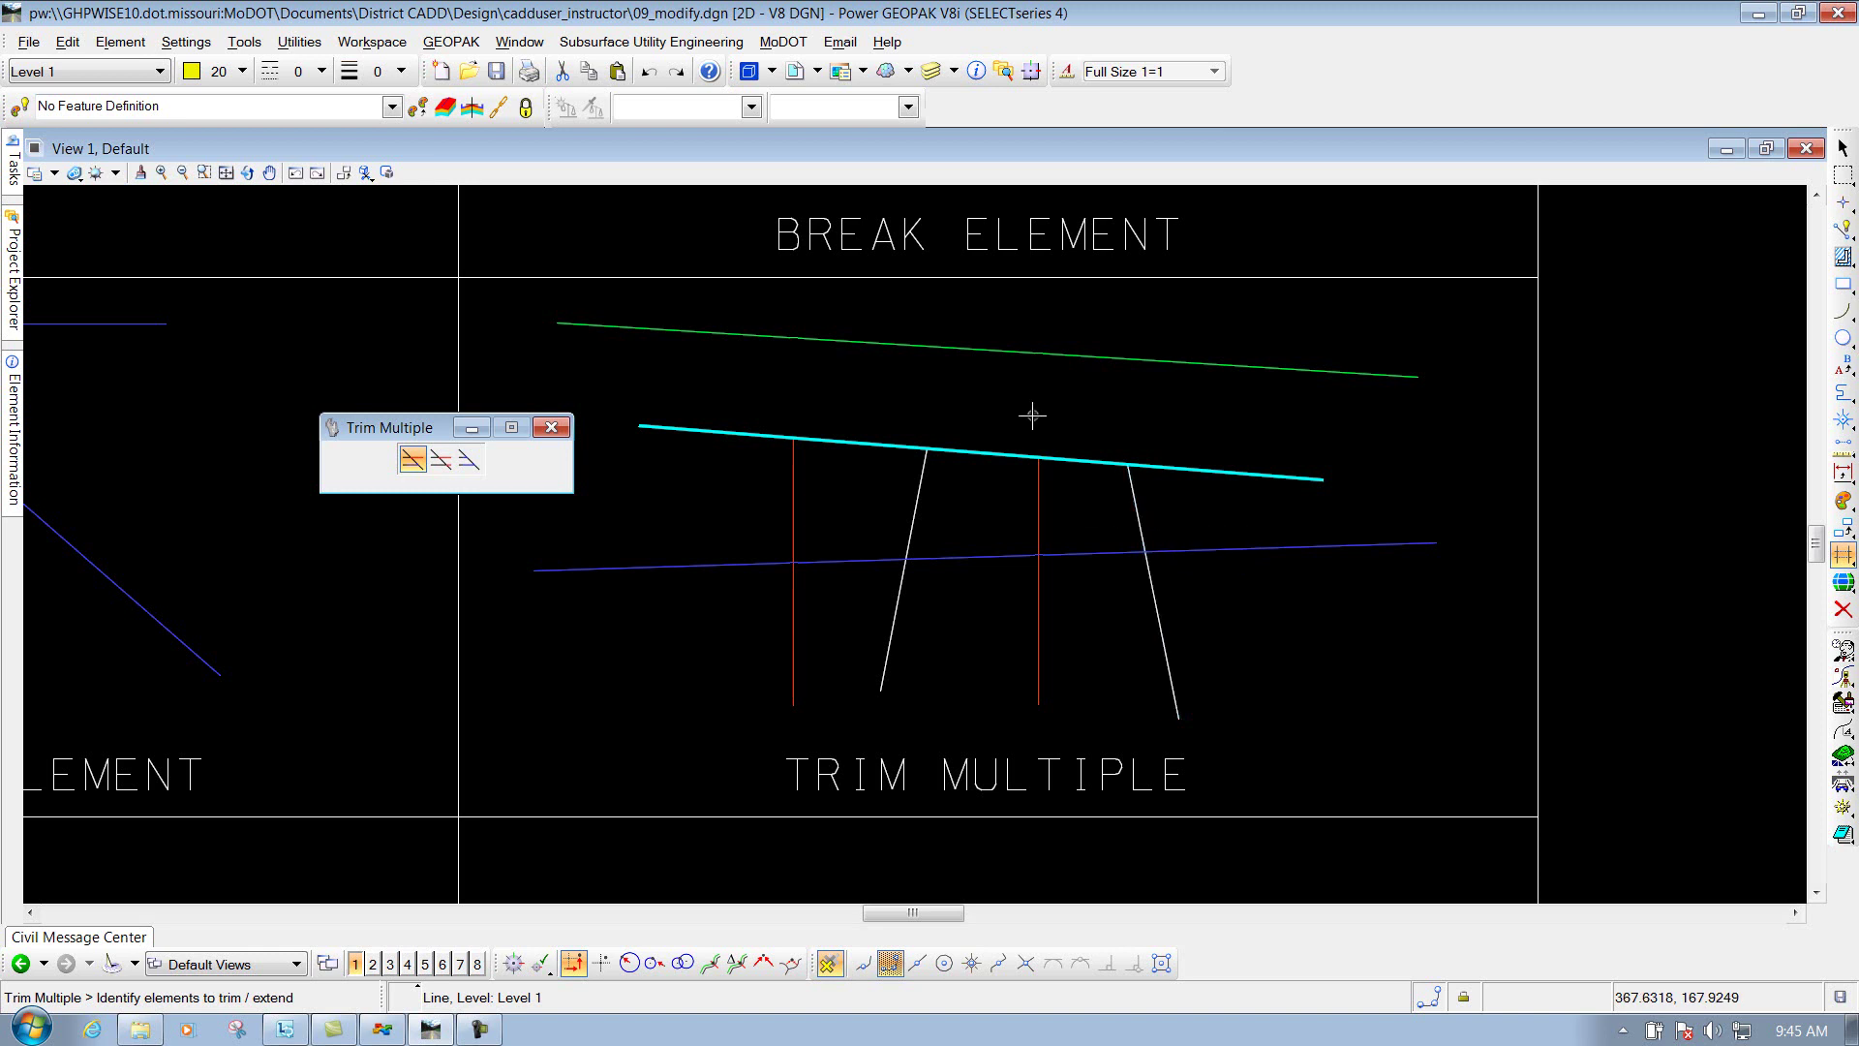
{"action": "right_click", "coordinate": [947, 397]}
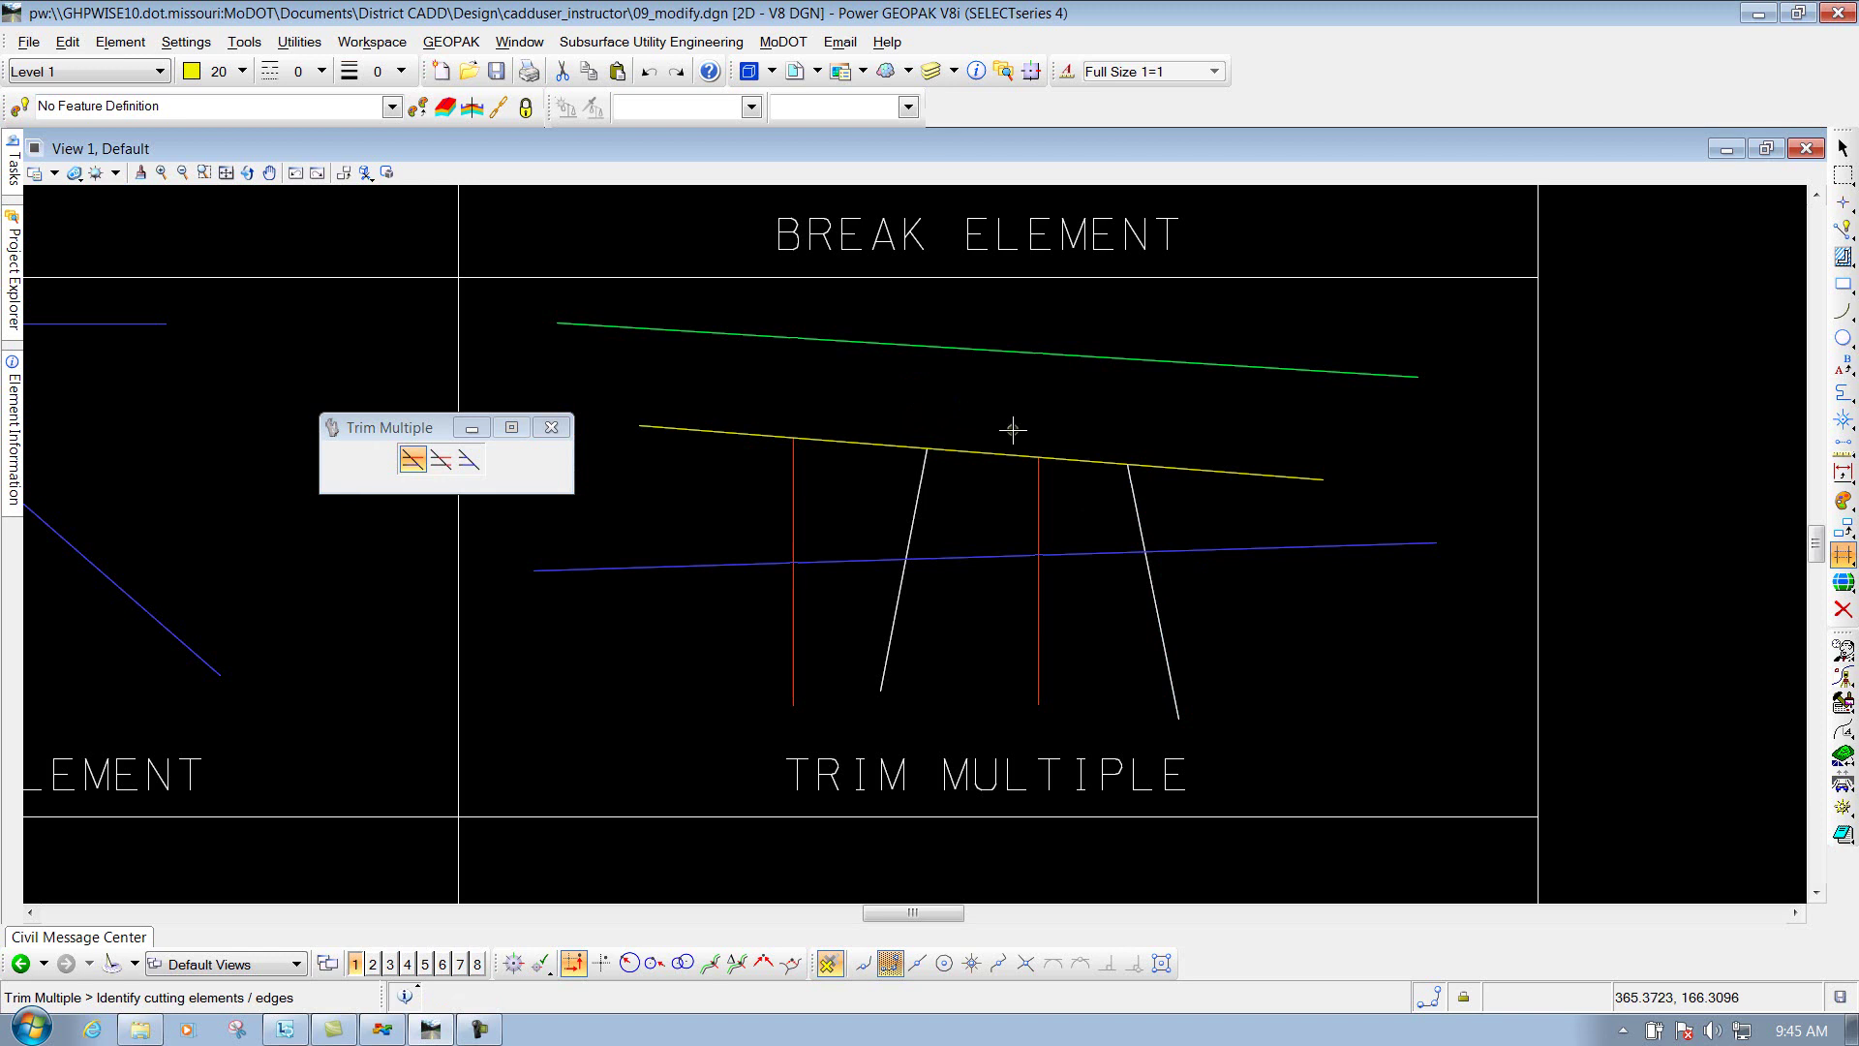
- Switch to Trim mode and trim all four red and white lines down to the blue line
{"action": "left_click", "coordinate": [441, 461]}
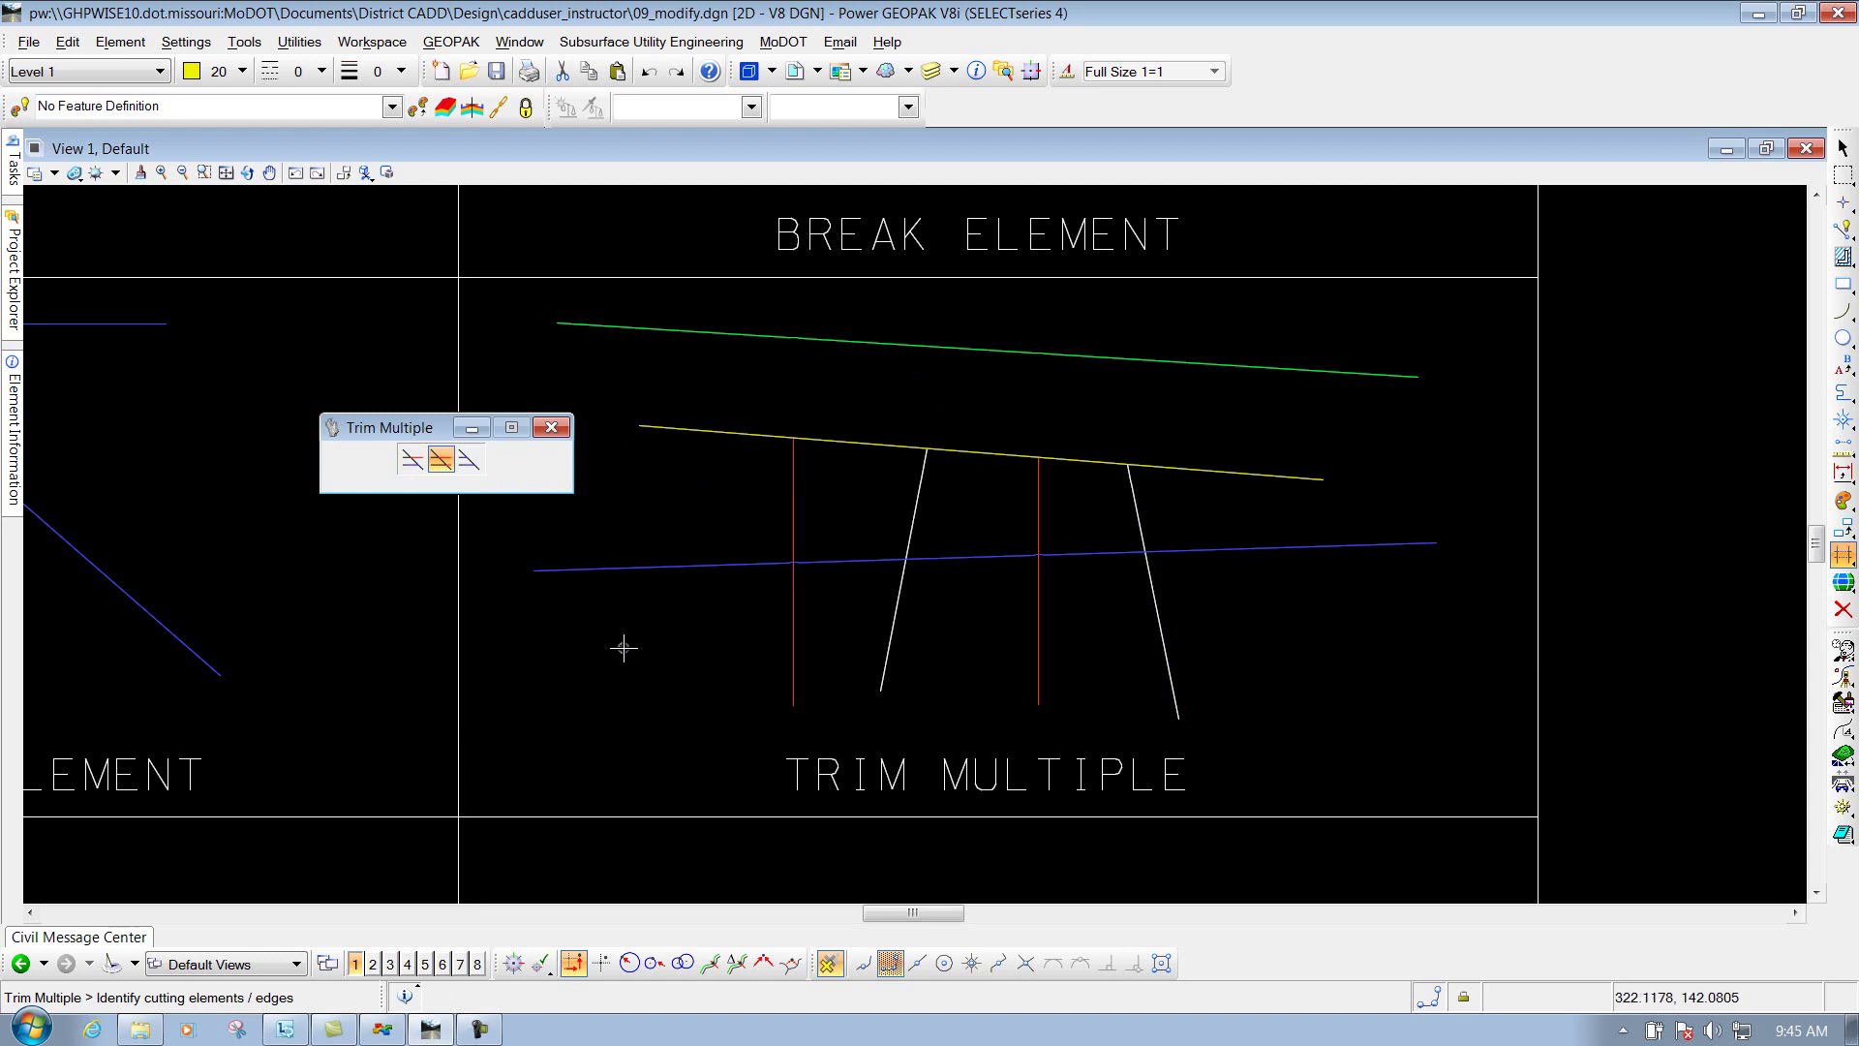
{"action": "left_click", "coordinate": [754, 566]}
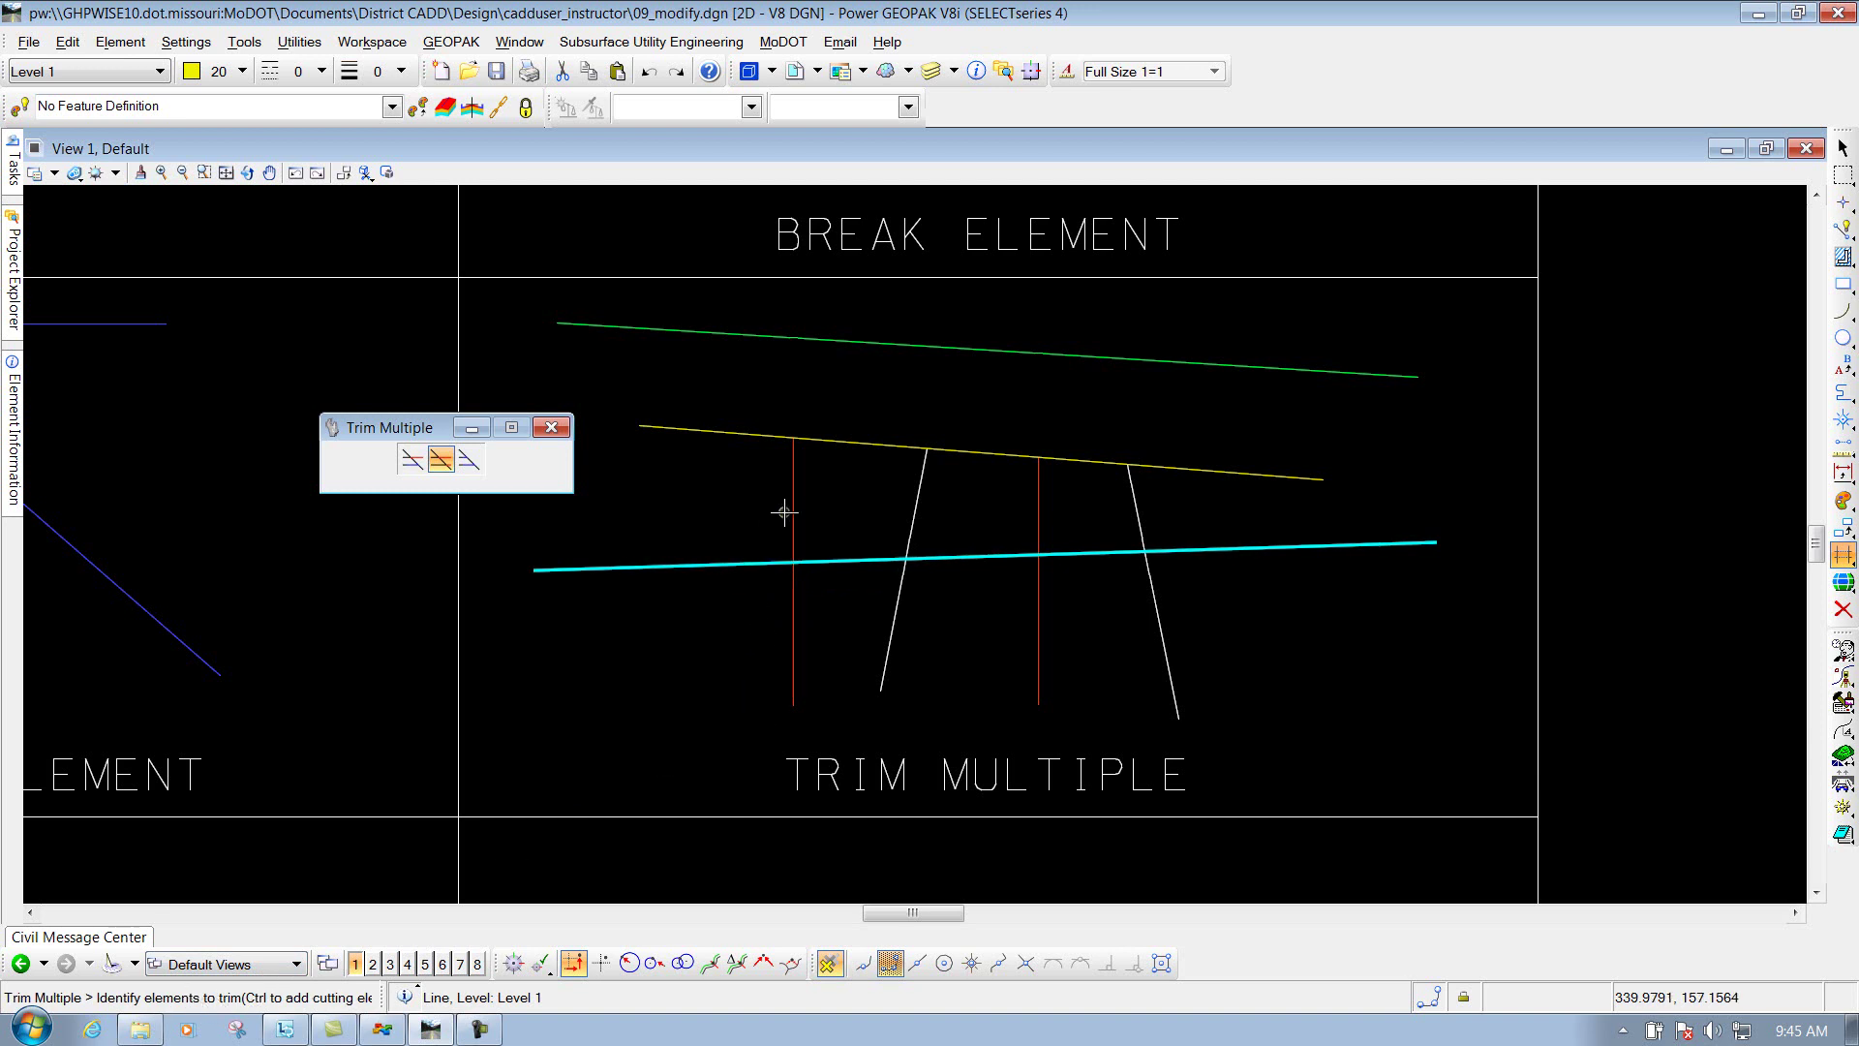
{"action": "mouse_move", "coordinate": [767, 516]}
{"action": "left_mouse_down"}
{"action": "mouse_move", "coordinate": [714, 515]}
{"action": "mouse_move", "coordinate": [751, 517]}
{"action": "left_mouse_up"}
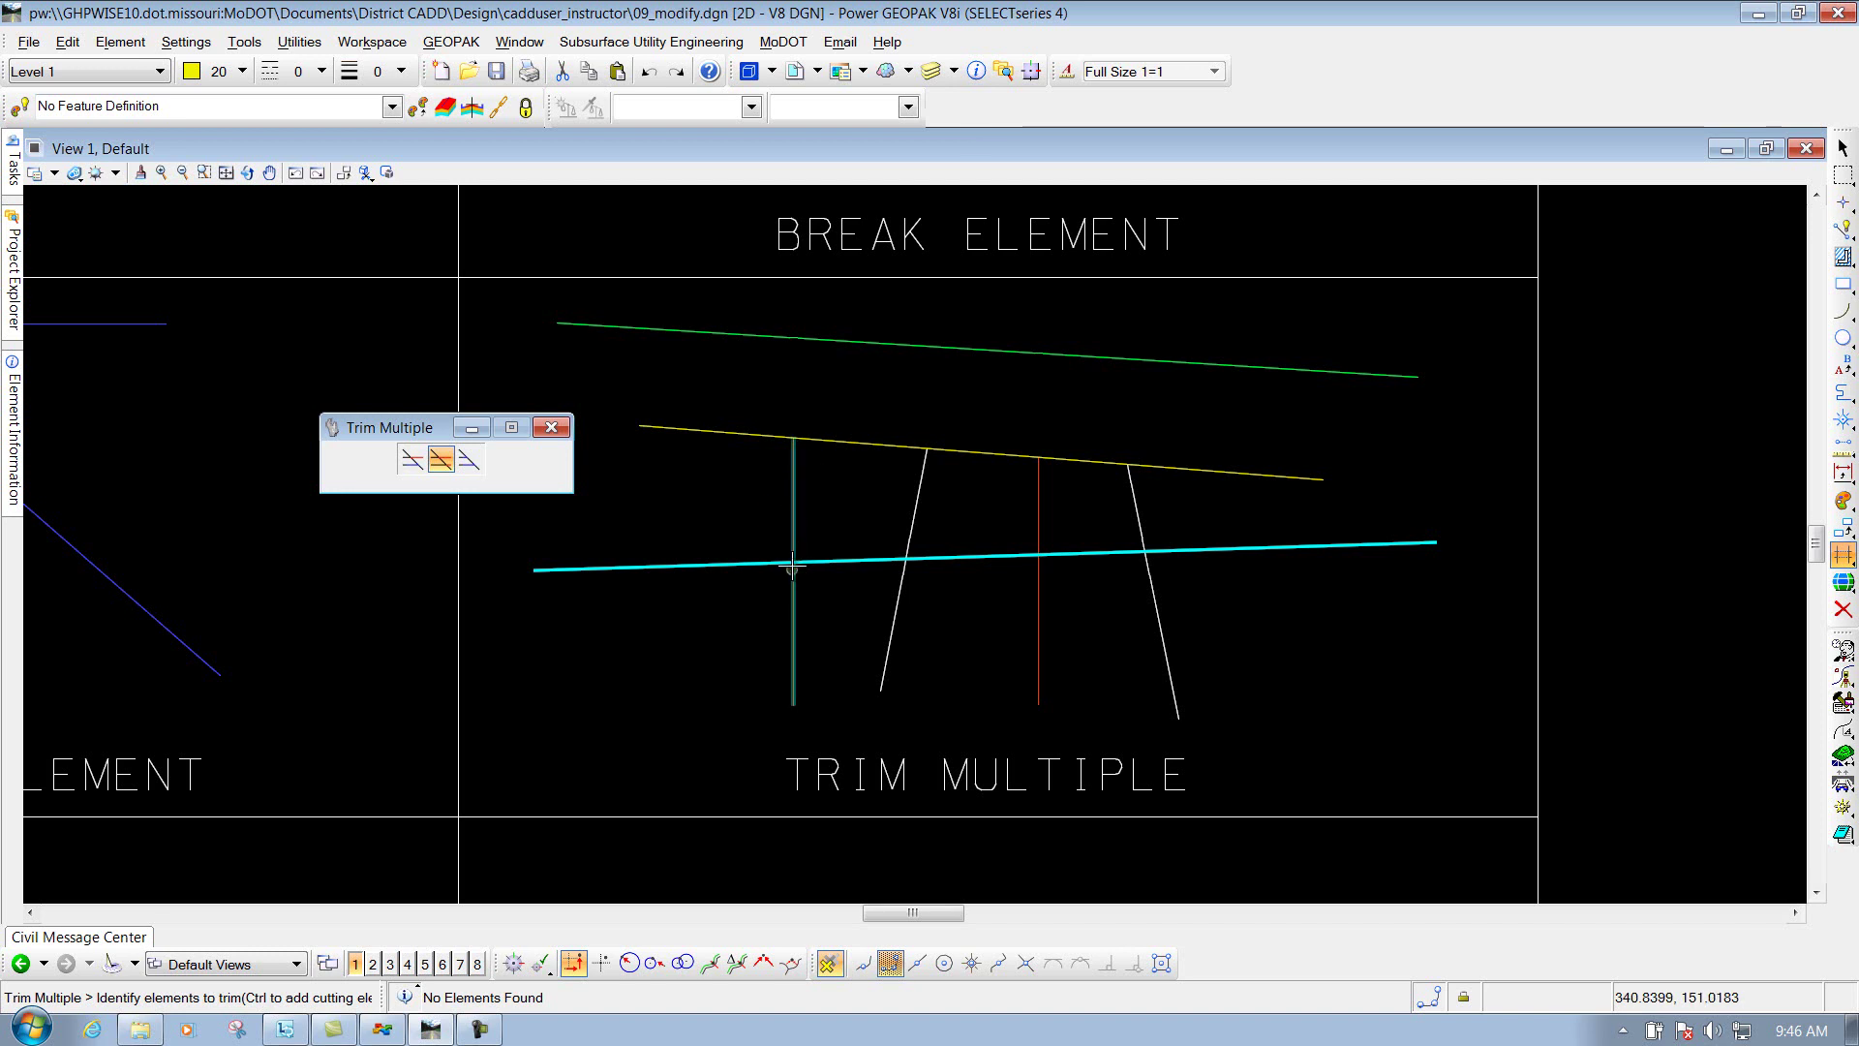
{"action": "left_click", "coordinate": [794, 523]}
{"action": "left_click", "coordinate": [920, 489]}
{"action": "left_click", "coordinate": [1039, 494]}
{"action": "left_click", "coordinate": [1133, 494]}
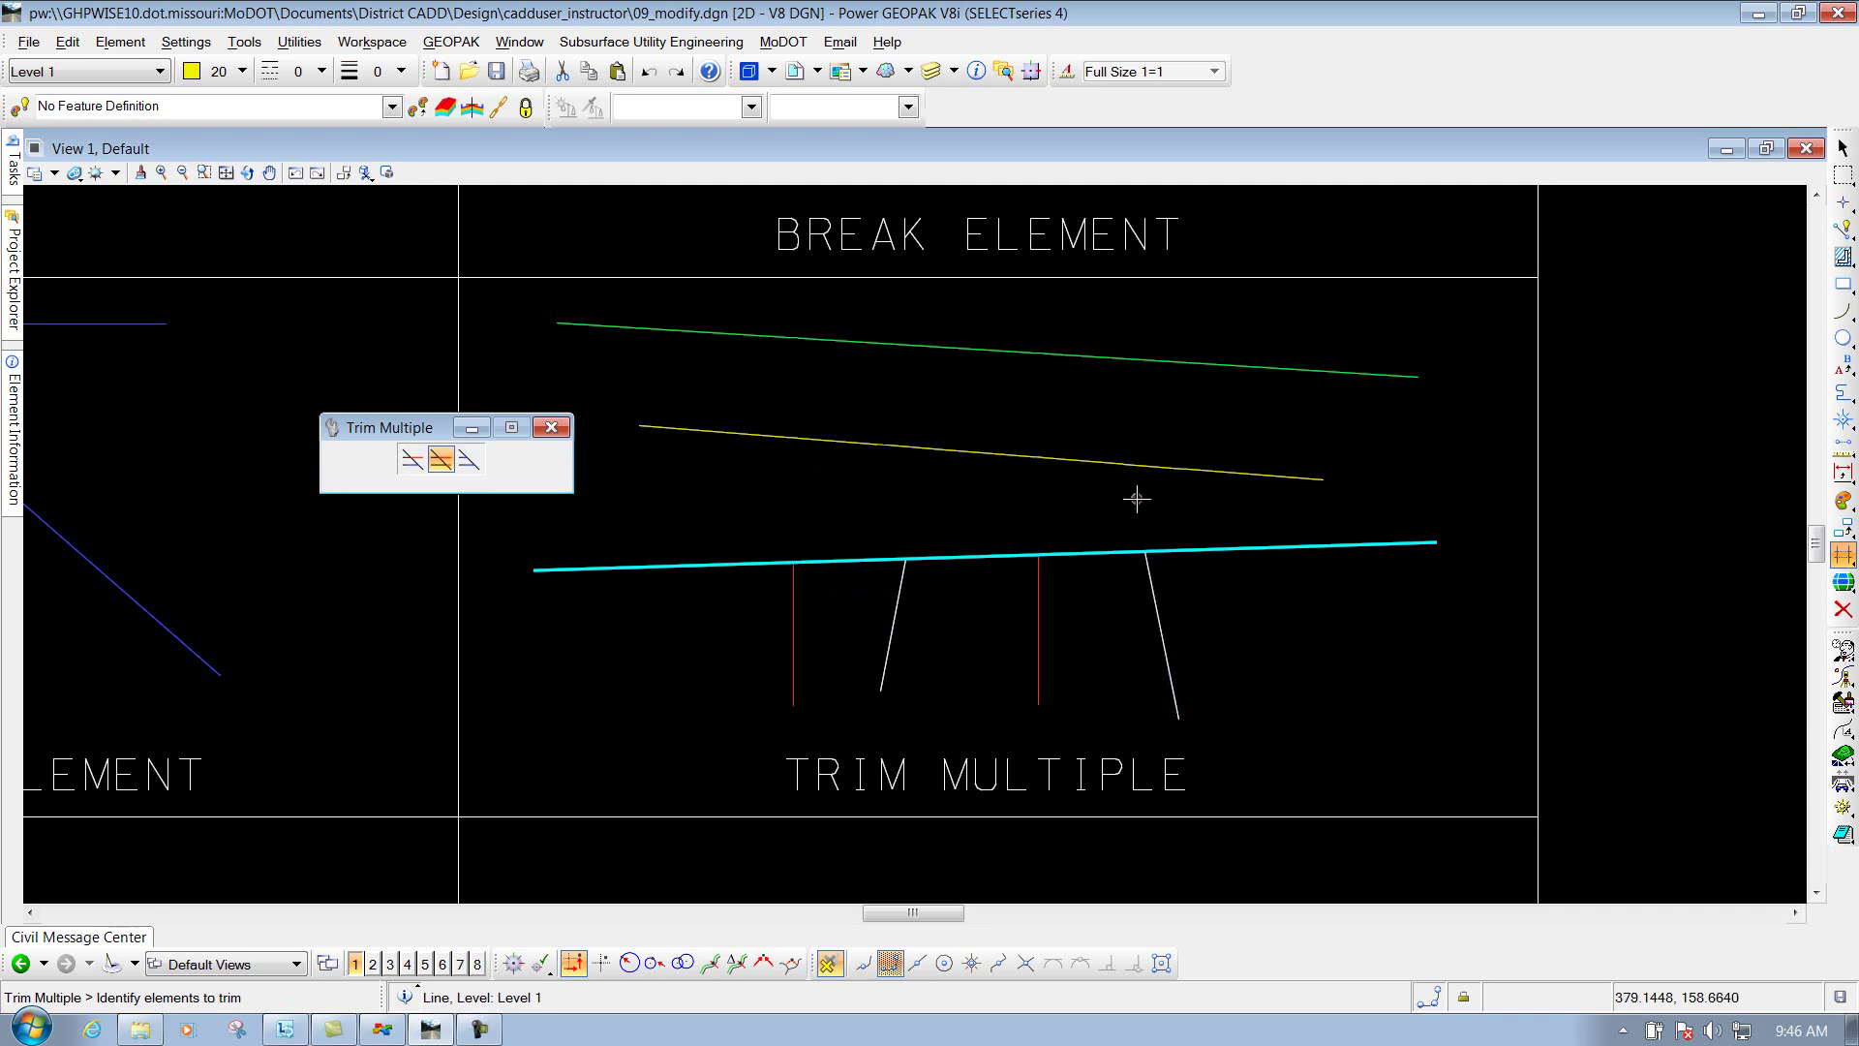
{"action": "right_click", "coordinate": [959, 501]}
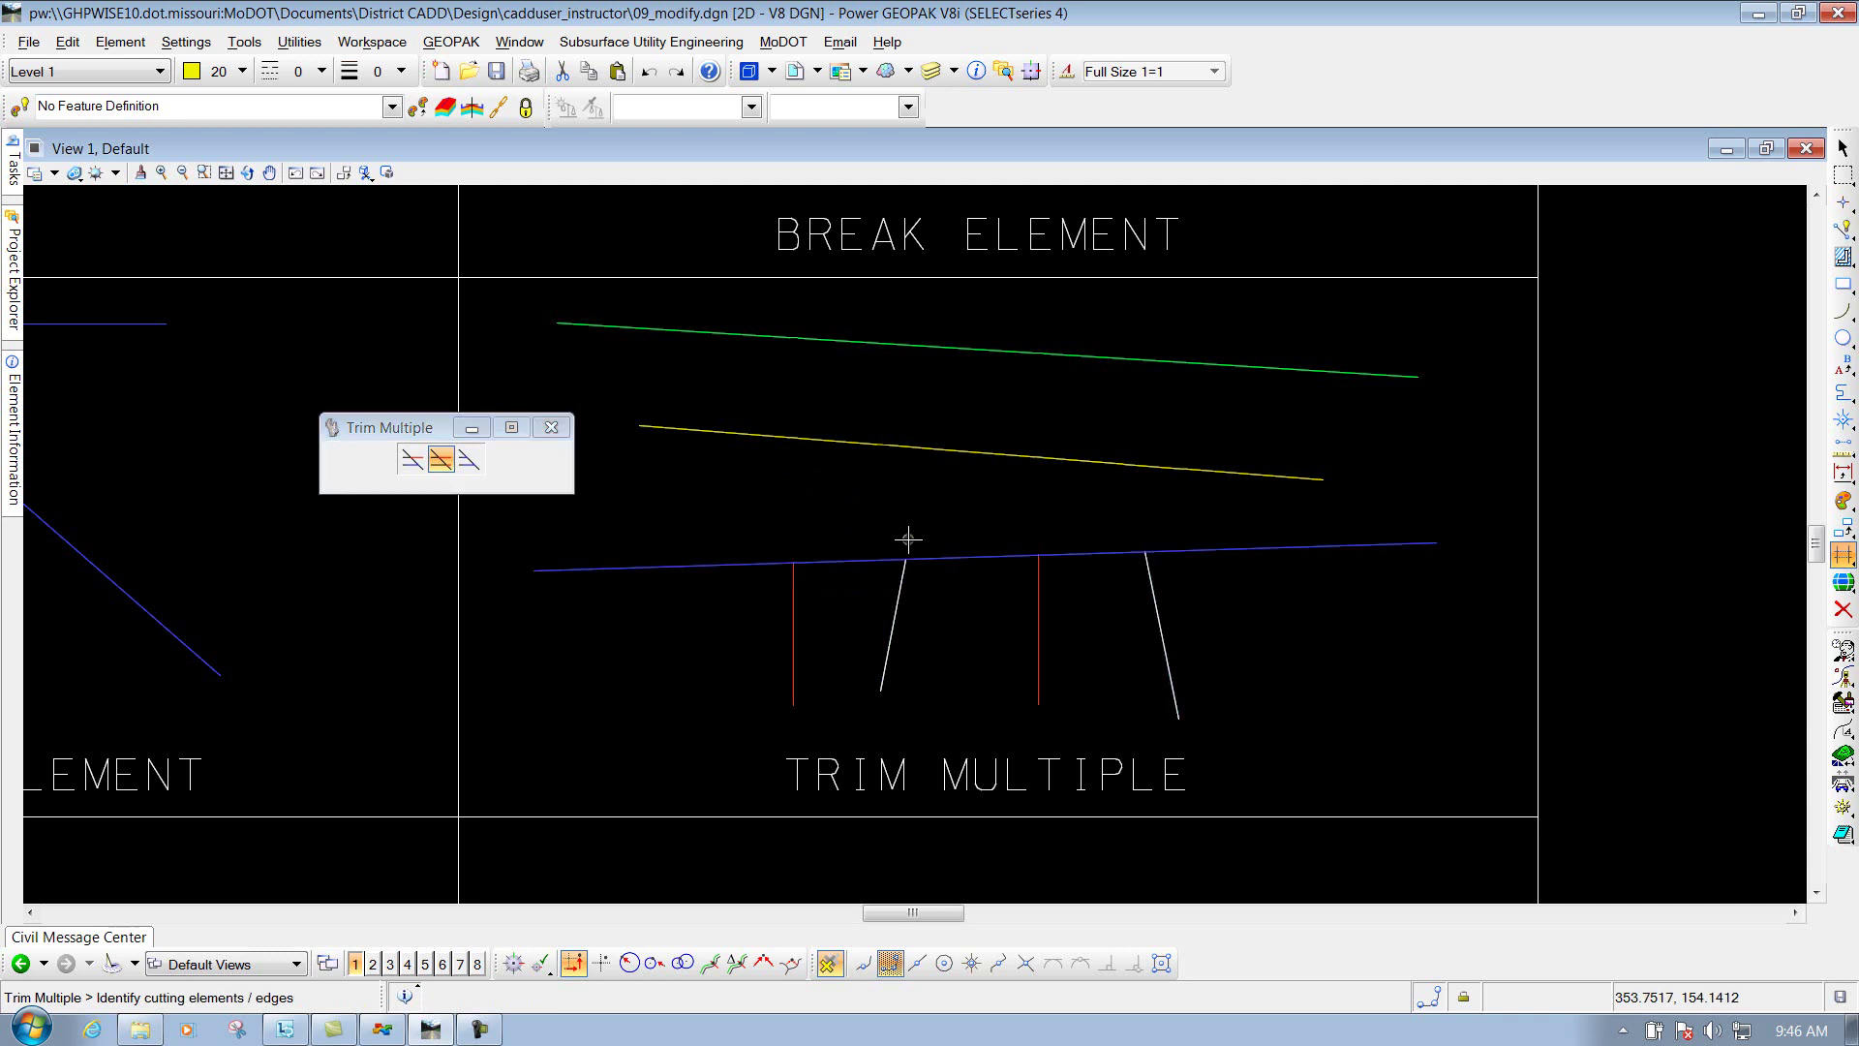
- Undo the blue-line trims so the lines end at the yellow line again
{"action": "left_click", "coordinate": [650, 72]}
{"action": "left_click", "coordinate": [651, 72]}
{"action": "left_click", "coordinate": [651, 71]}
{"action": "left_click", "coordinate": [650, 72]}
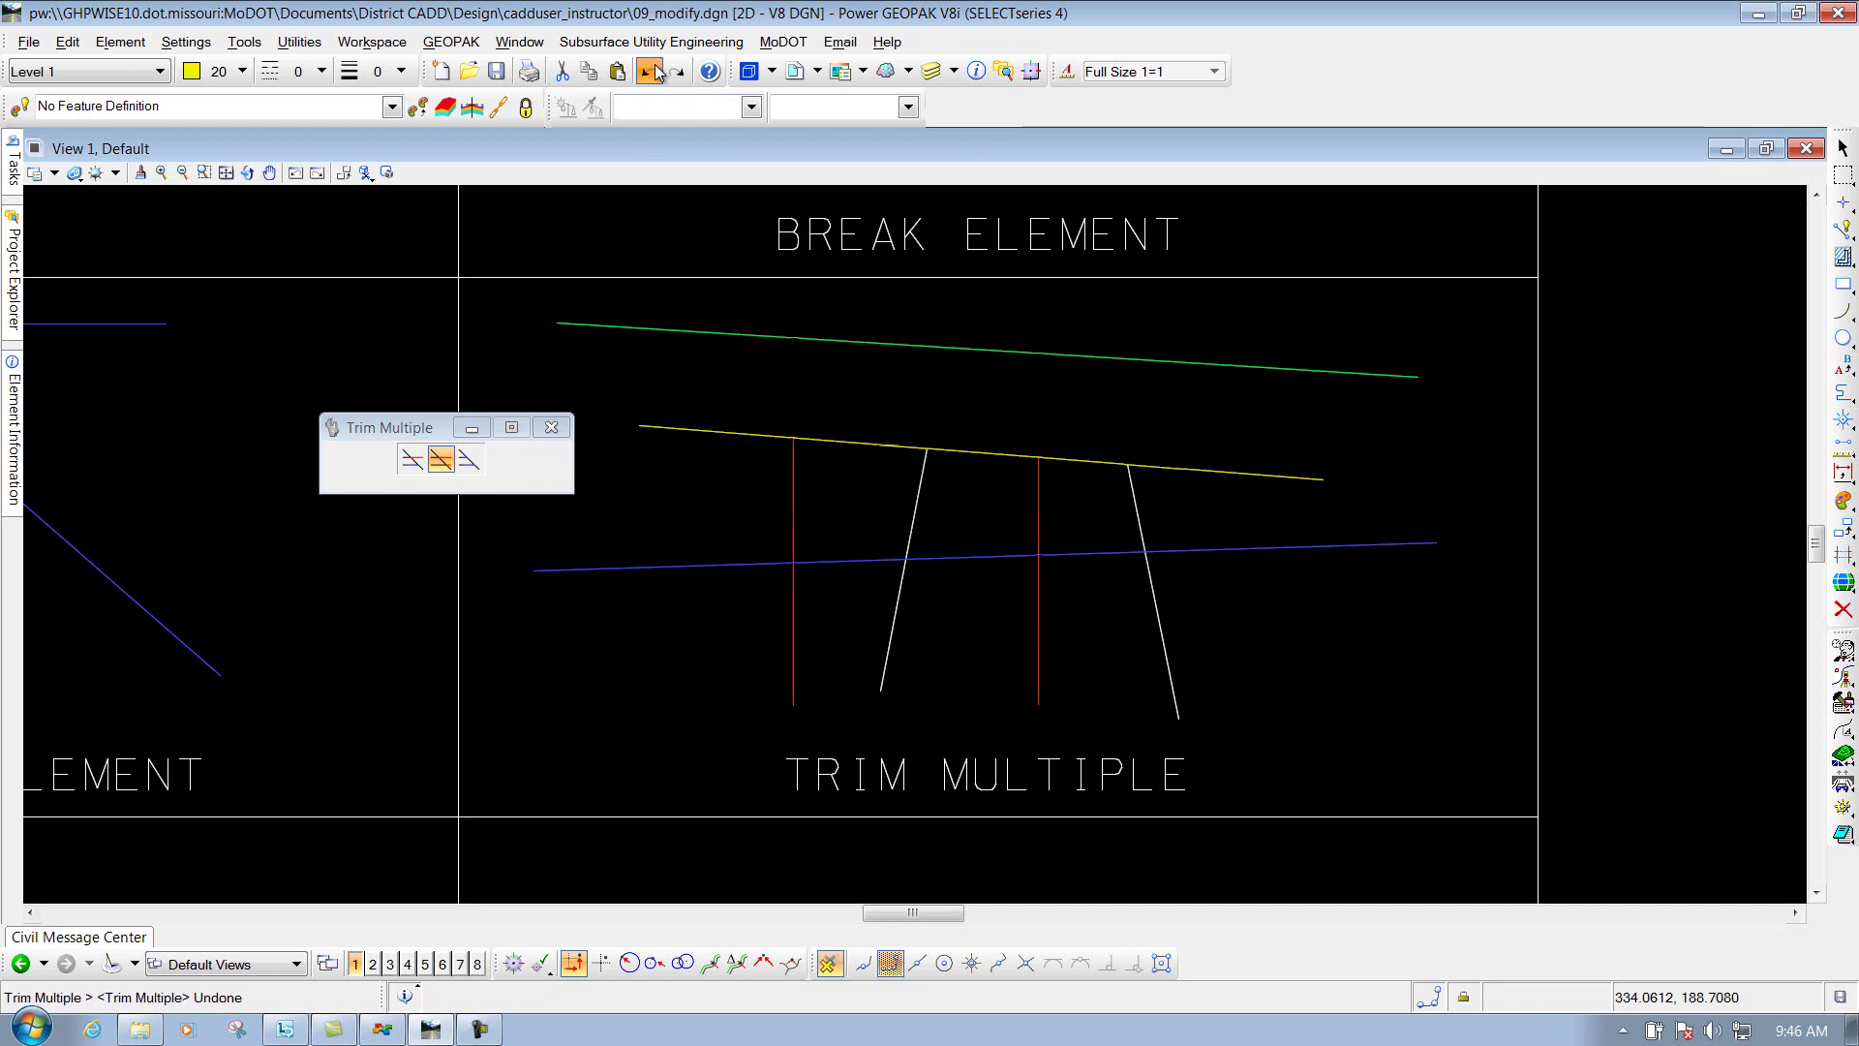
- Trim all four lines at the blue line in one pass using a crossing line
{"action": "left_click", "coordinate": [440, 460]}
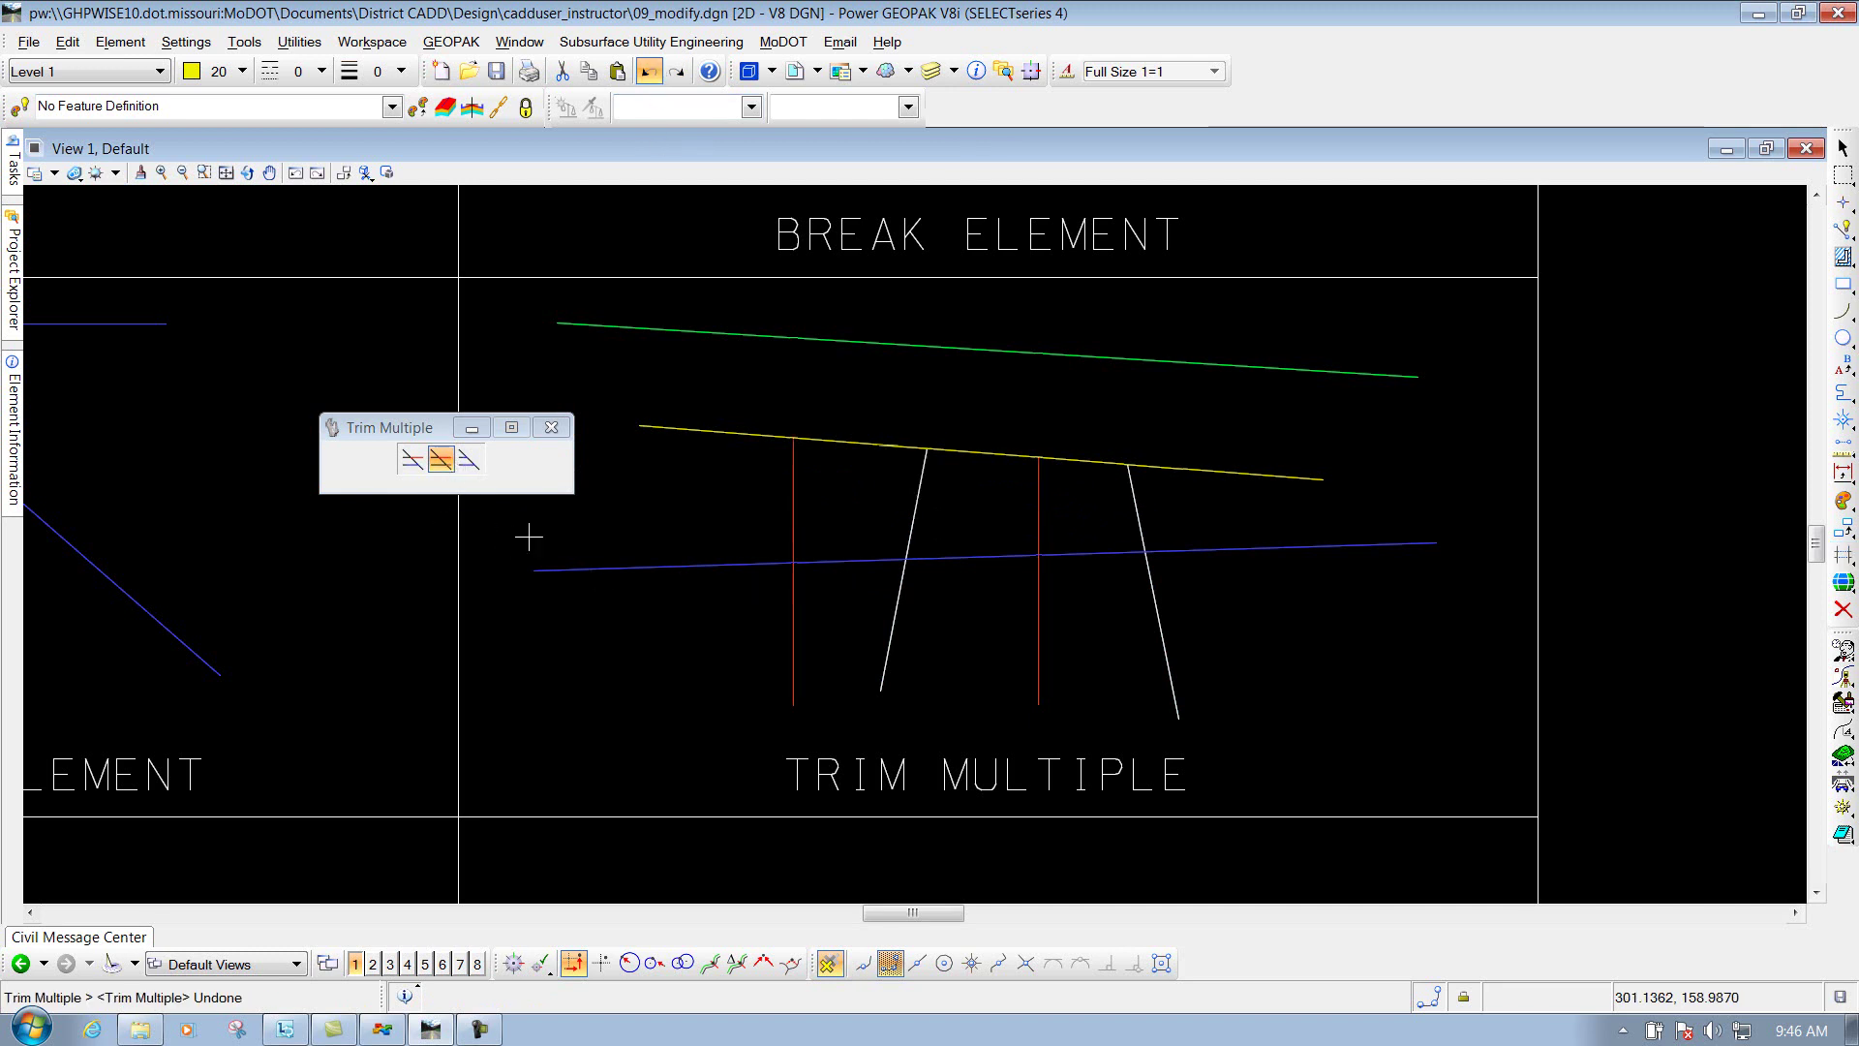
{"action": "left_click", "coordinate": [697, 567]}
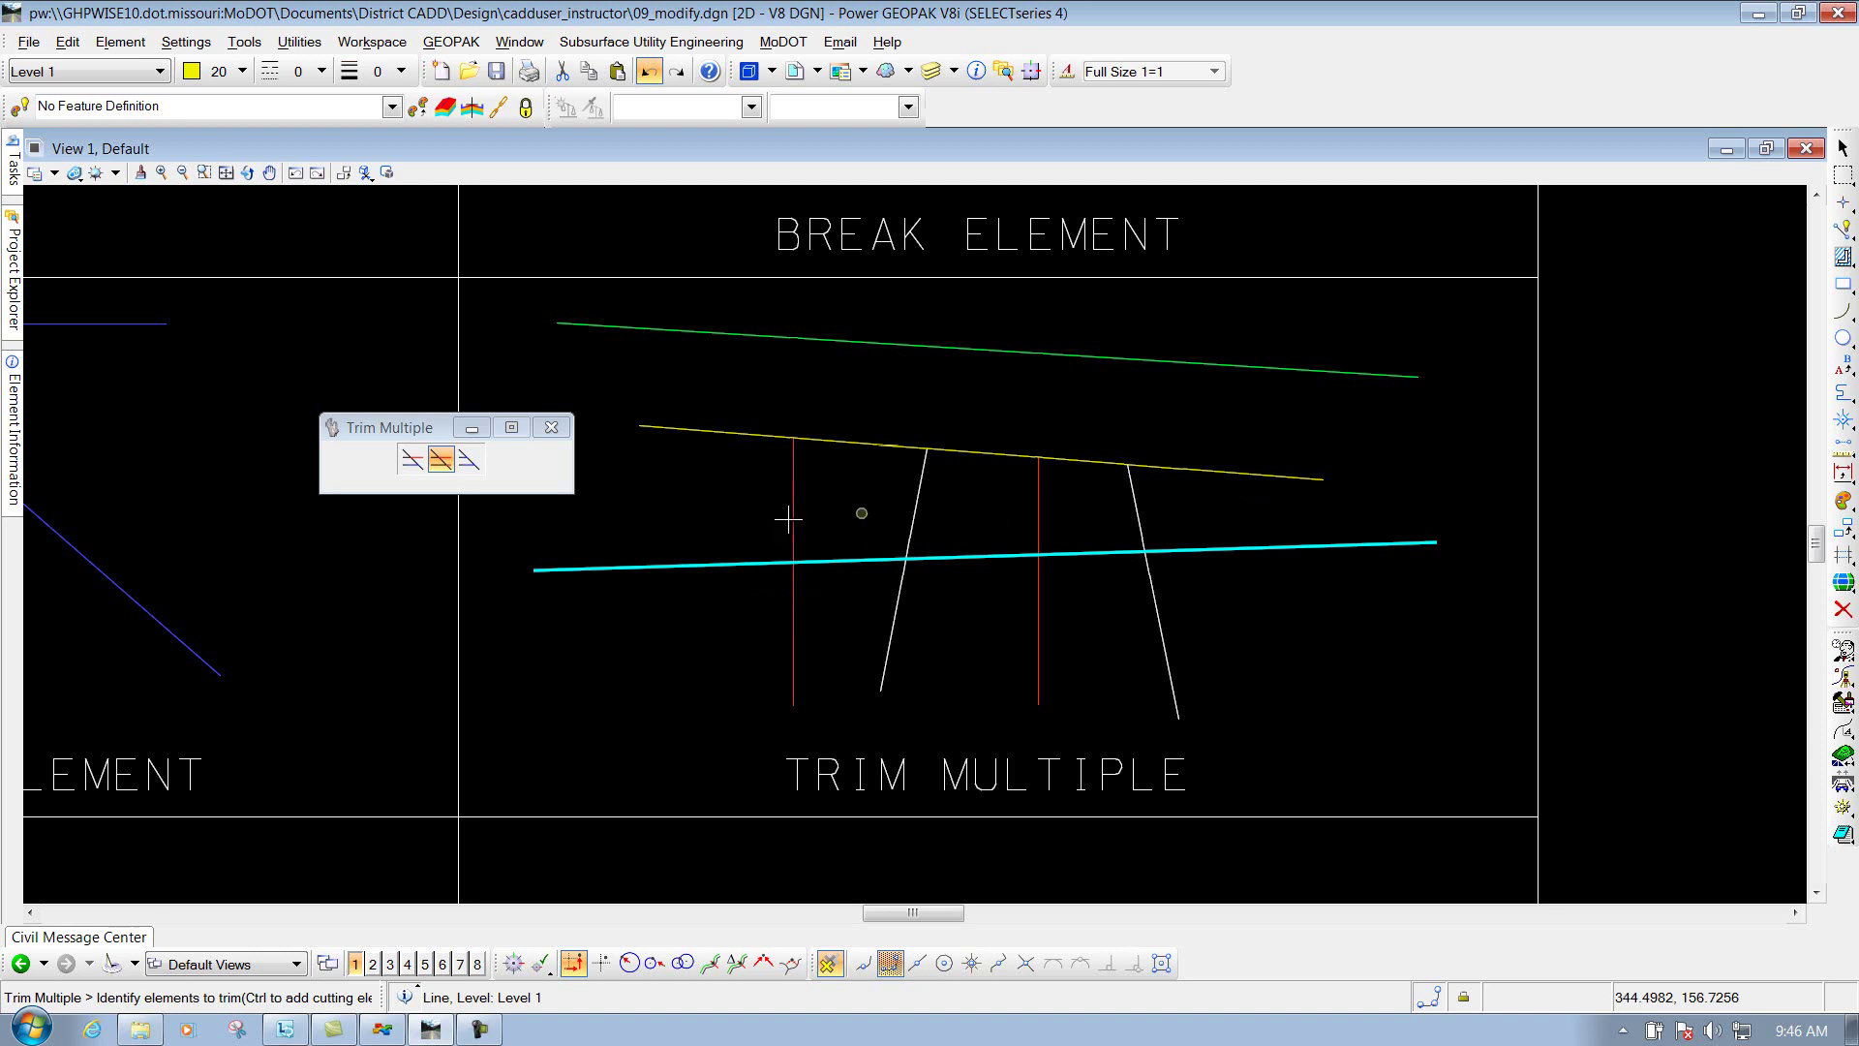
{"action": "mouse_move", "coordinate": [701, 503]}
{"action": "left_mouse_down"}
{"action": "mouse_move", "coordinate": [1382, 513]}
{"action": "mouse_move", "coordinate": [1187, 507]}
{"action": "mouse_move", "coordinate": [1253, 511]}
{"action": "left_mouse_up"}
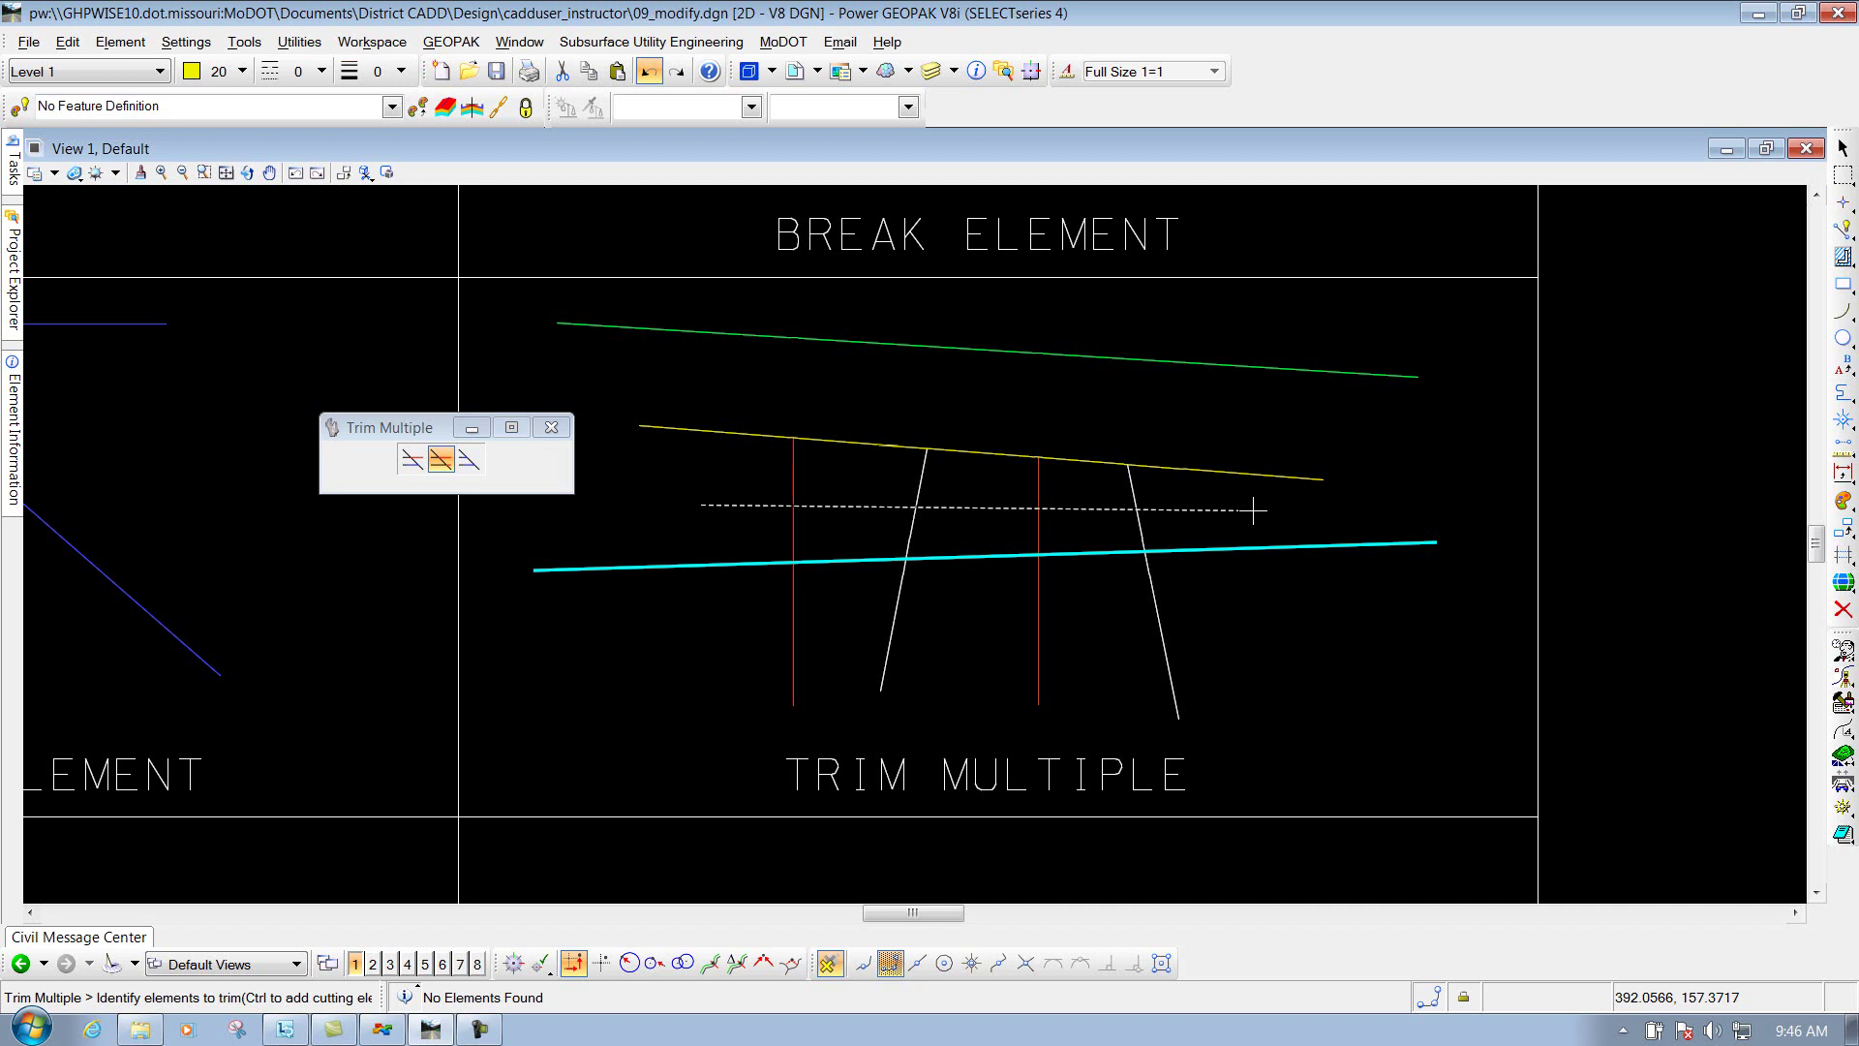
{"action": "left_click_drag", "start_coordinate": [1252, 510], "coordinate": [1242, 510]}
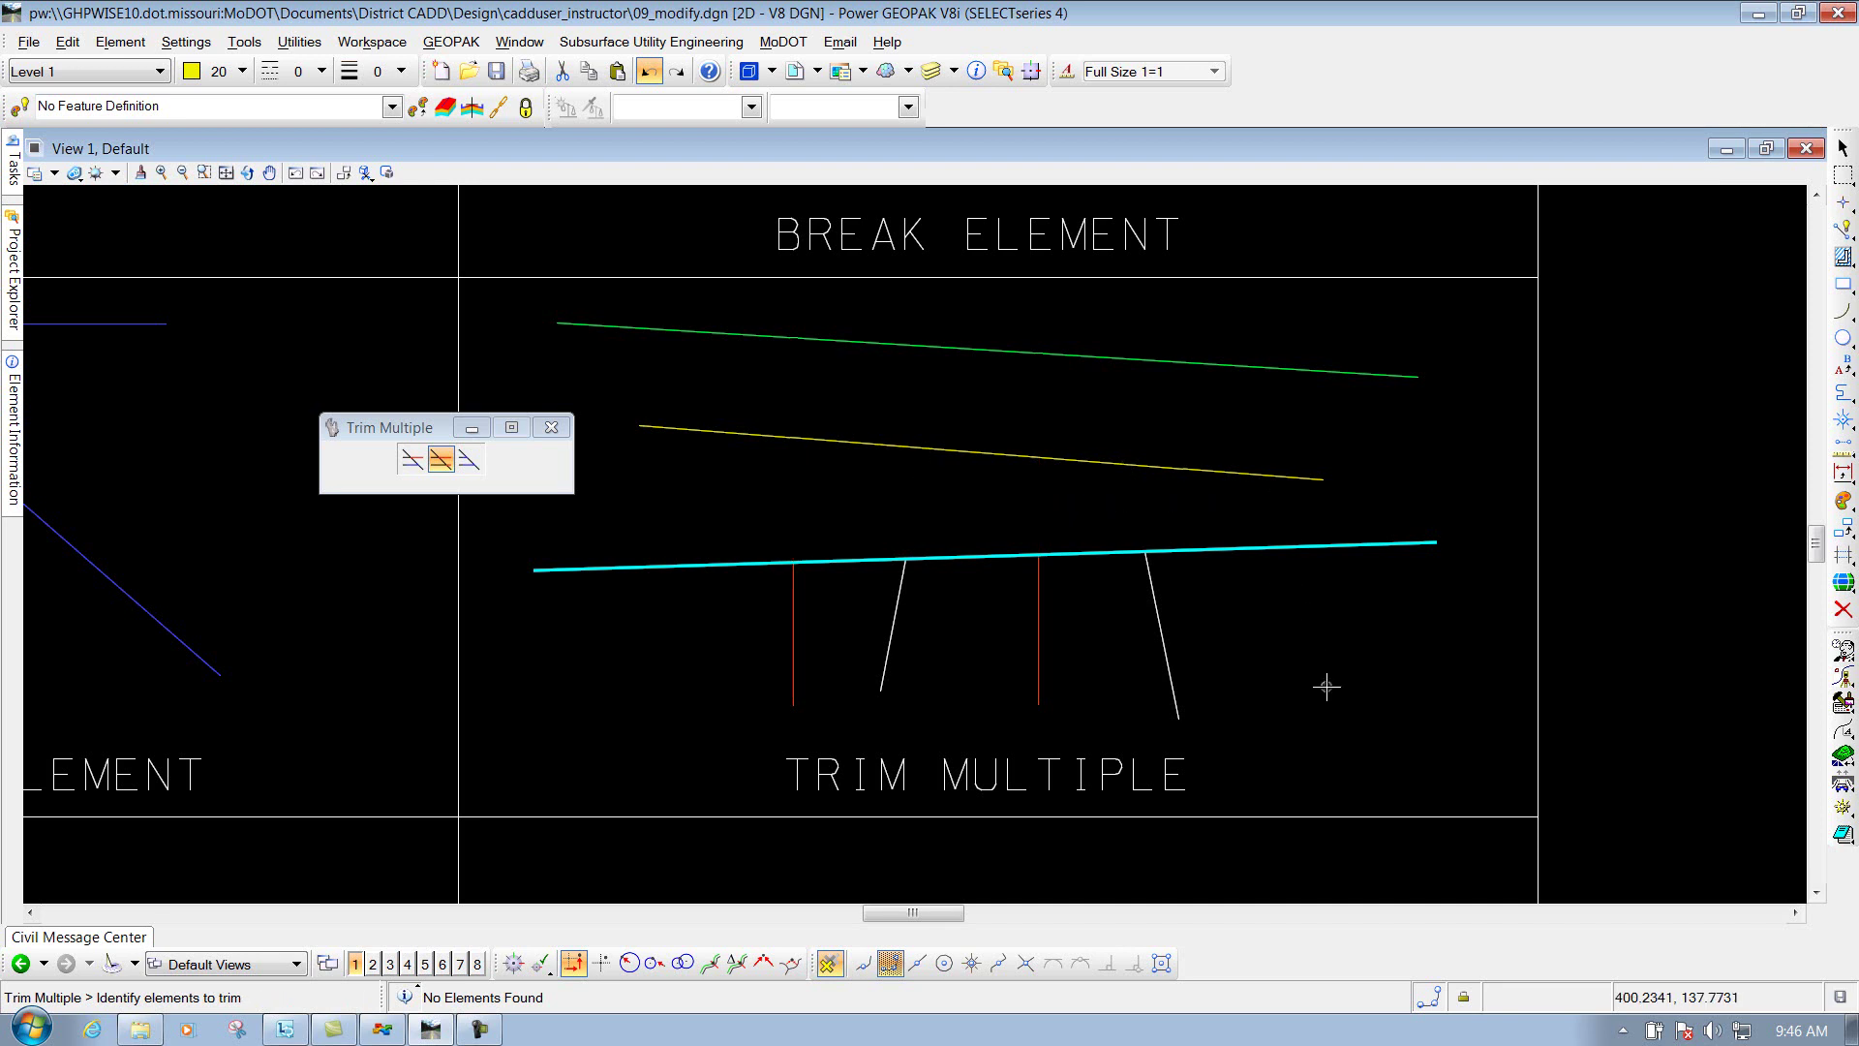
{"action": "right_click", "coordinate": [949, 523]}
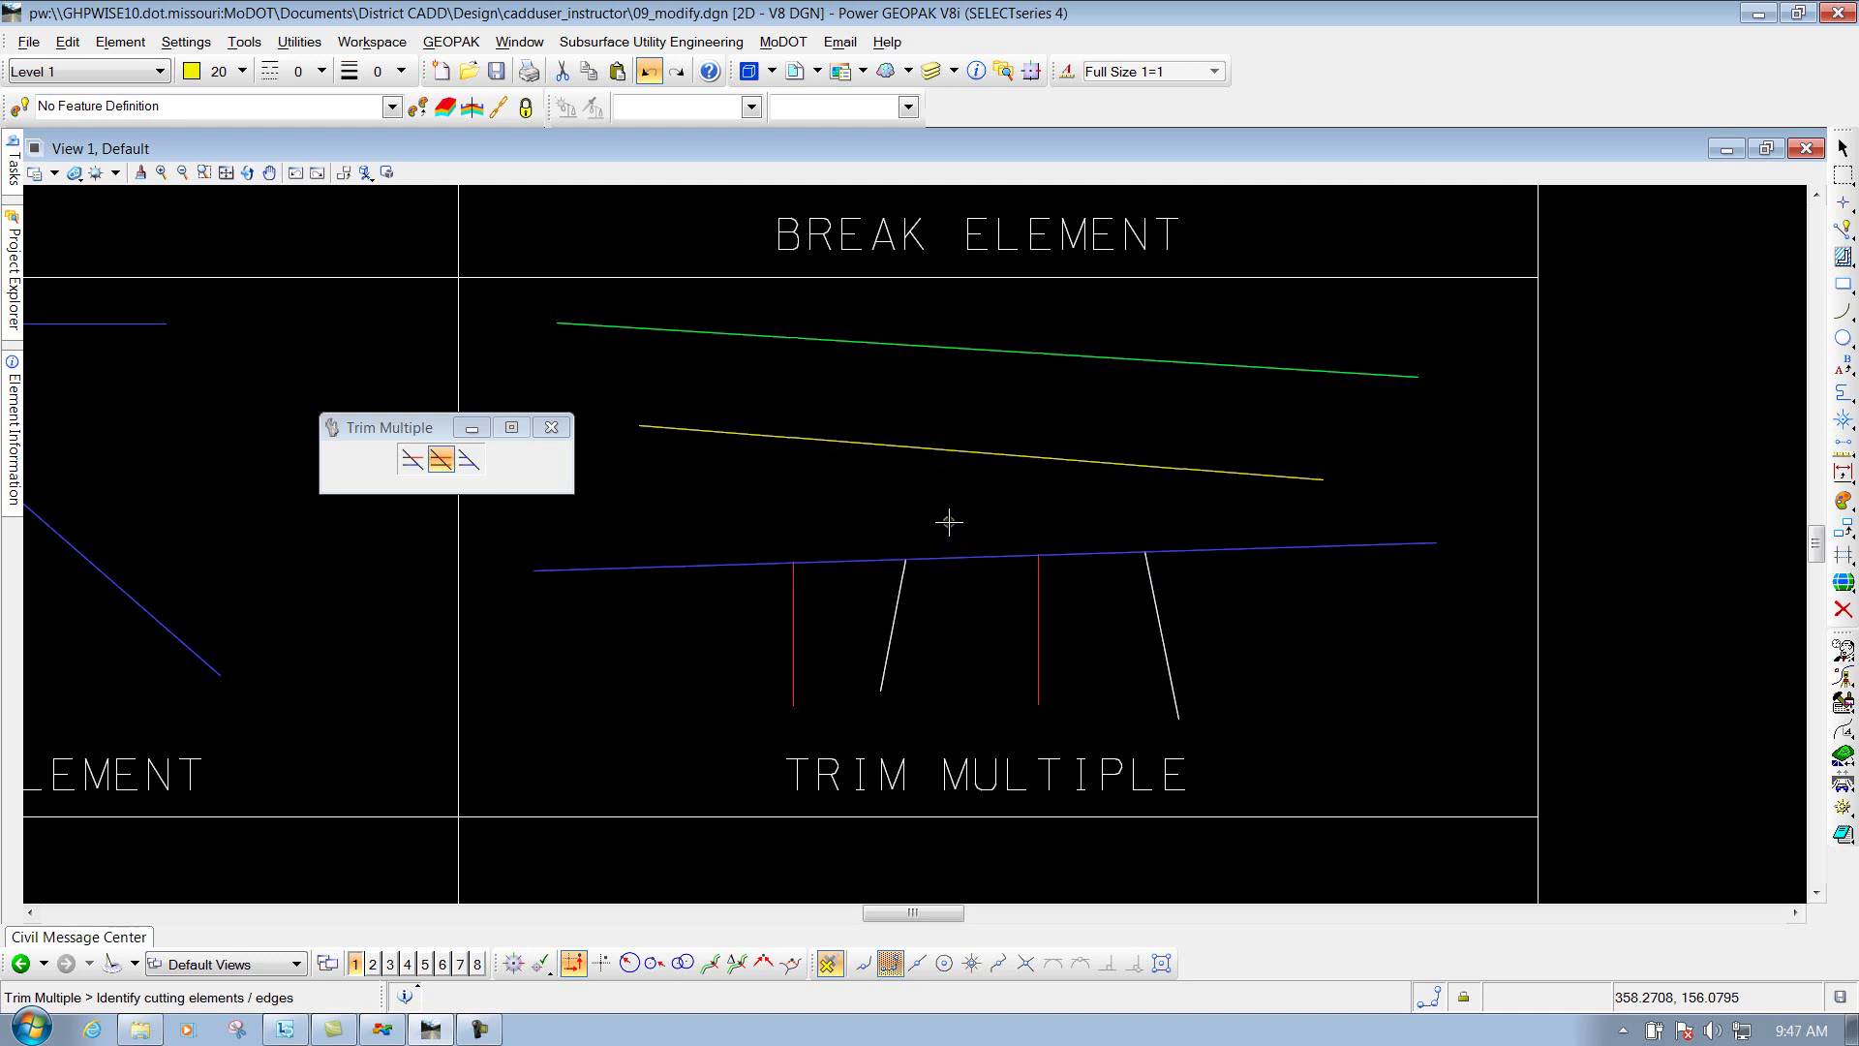
- In Extend mode, extend the four lines to the green line one by one, then undo it
{"action": "left_click", "coordinate": [469, 461]}
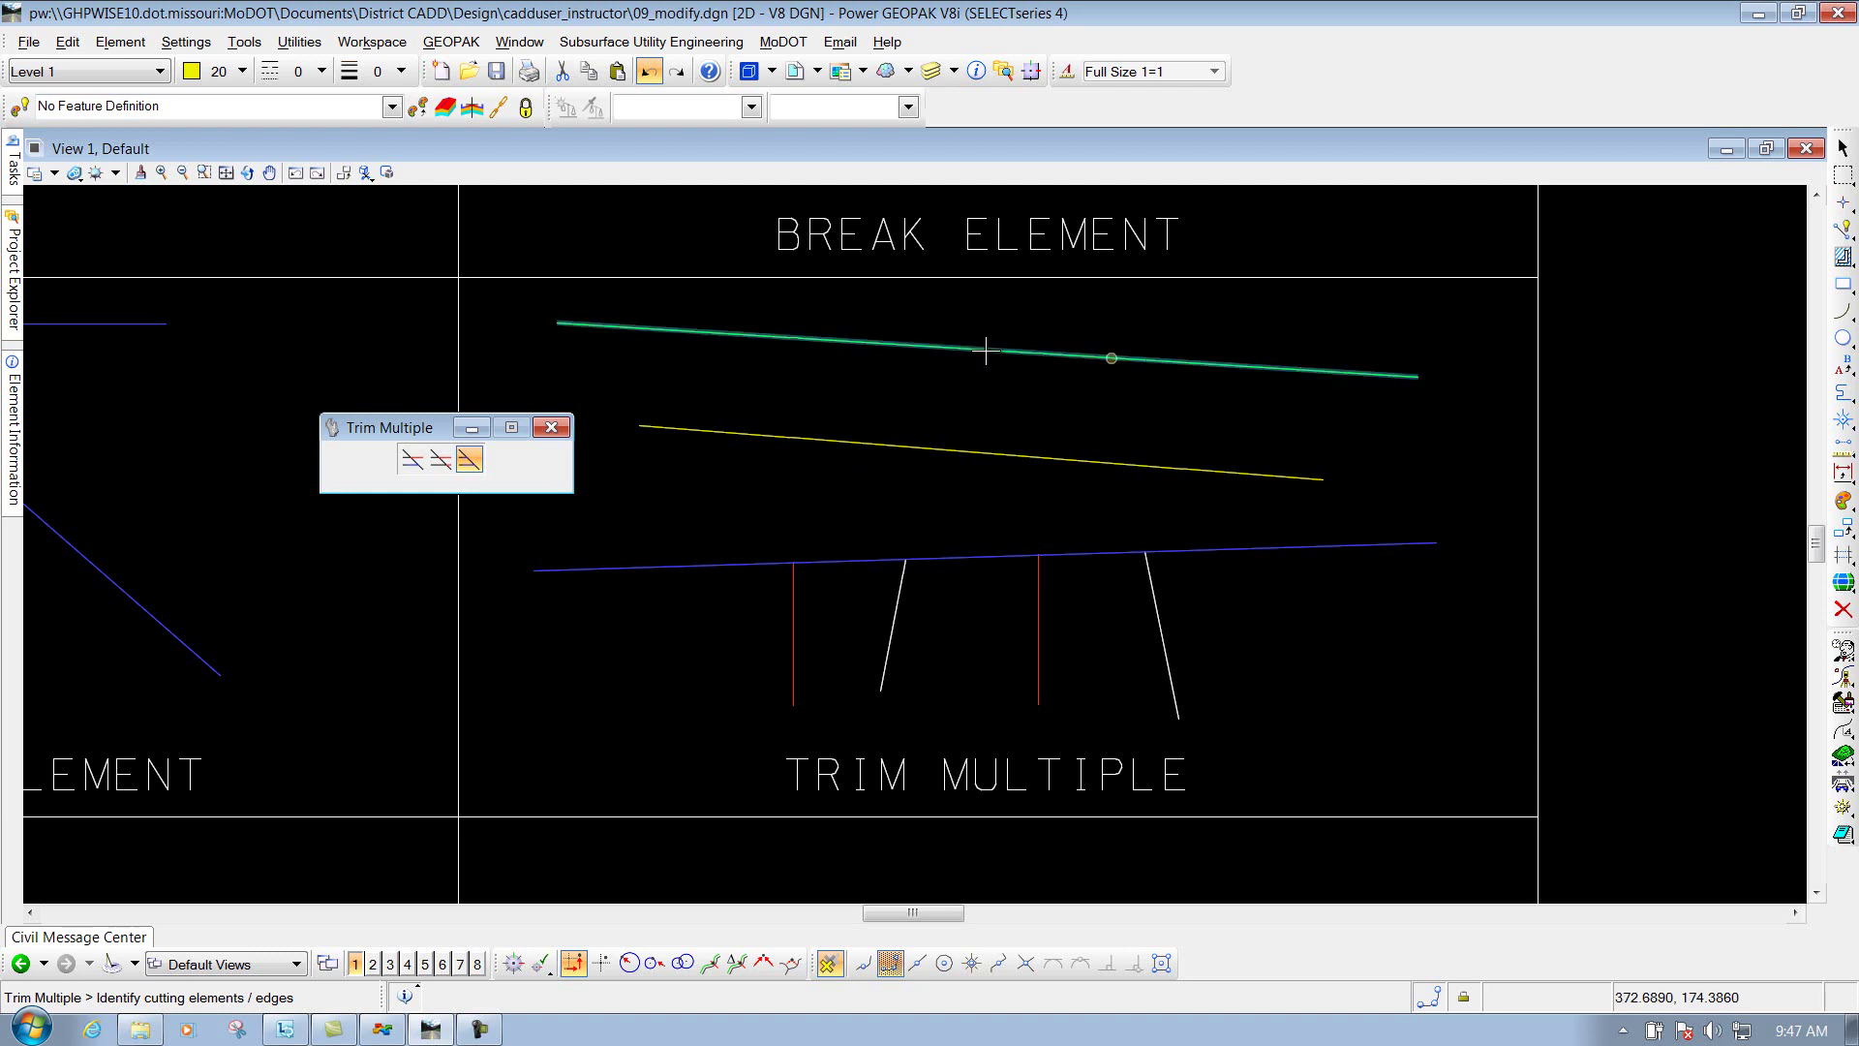
{"action": "left_click", "coordinate": [848, 341]}
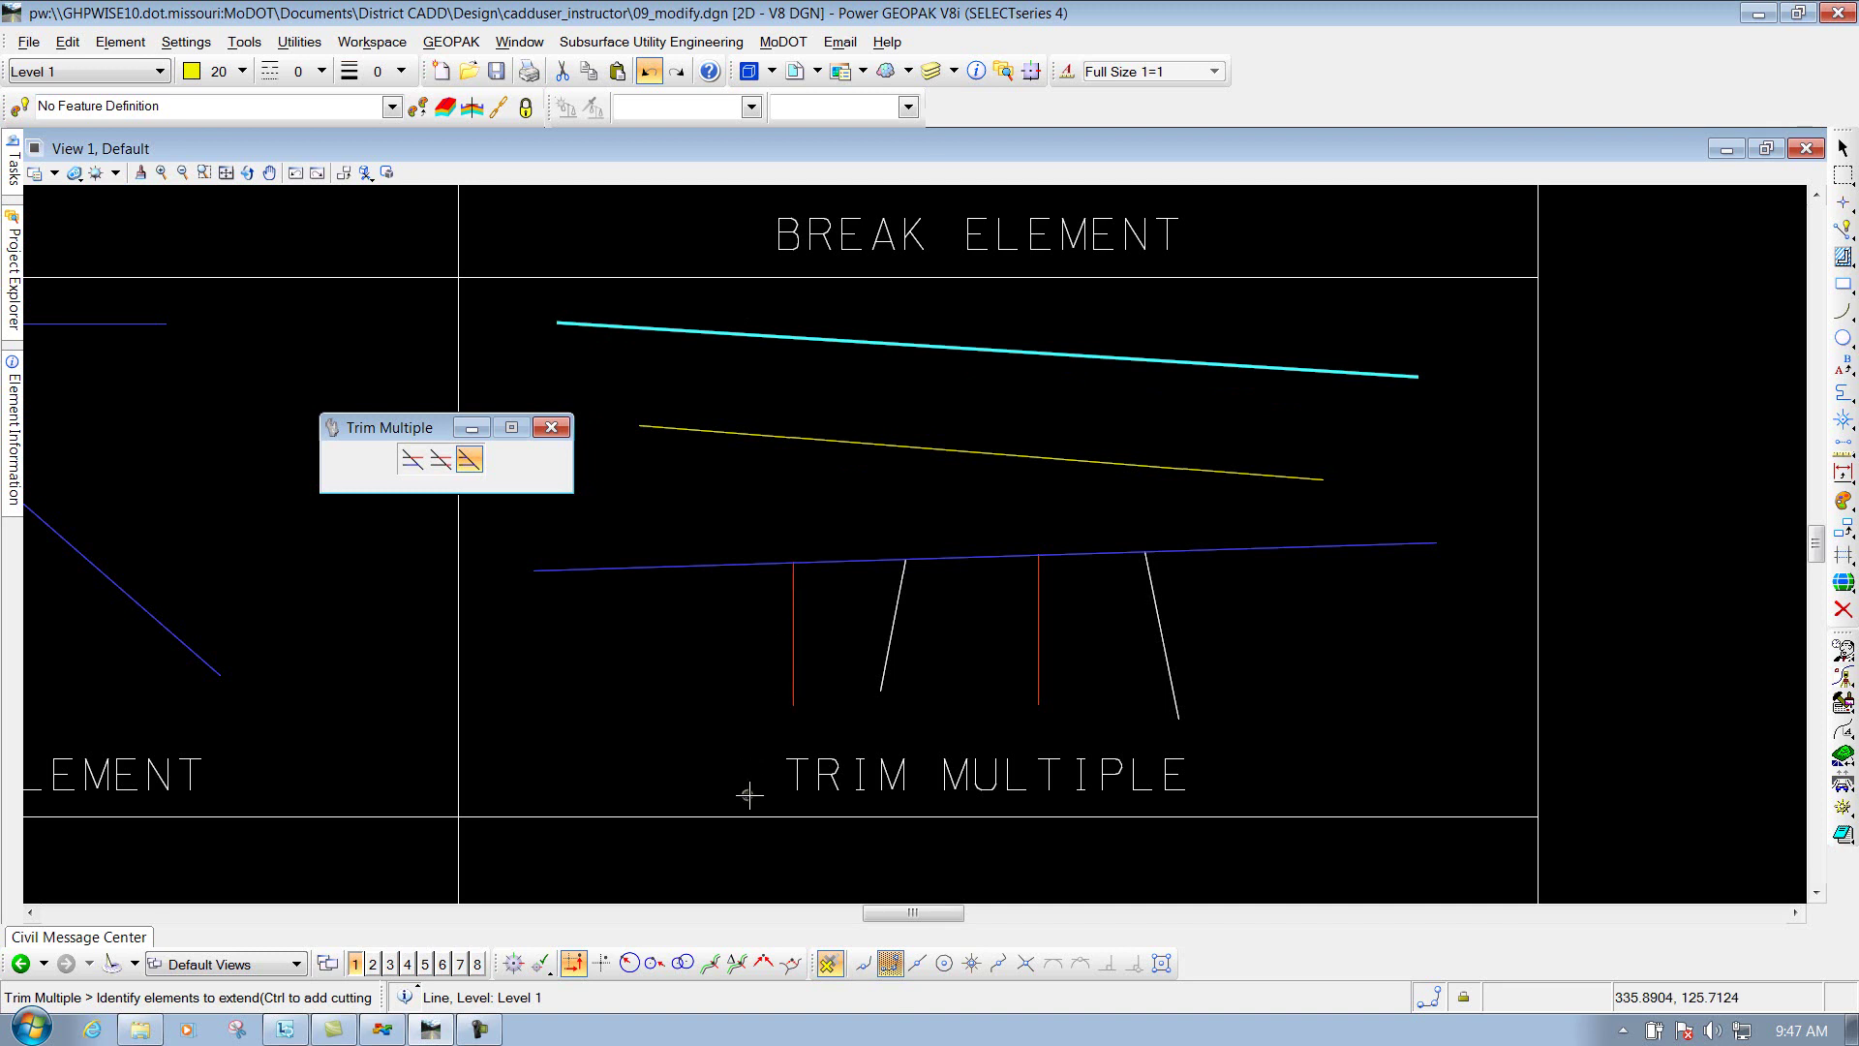
{"action": "left_click", "coordinate": [793, 593]}
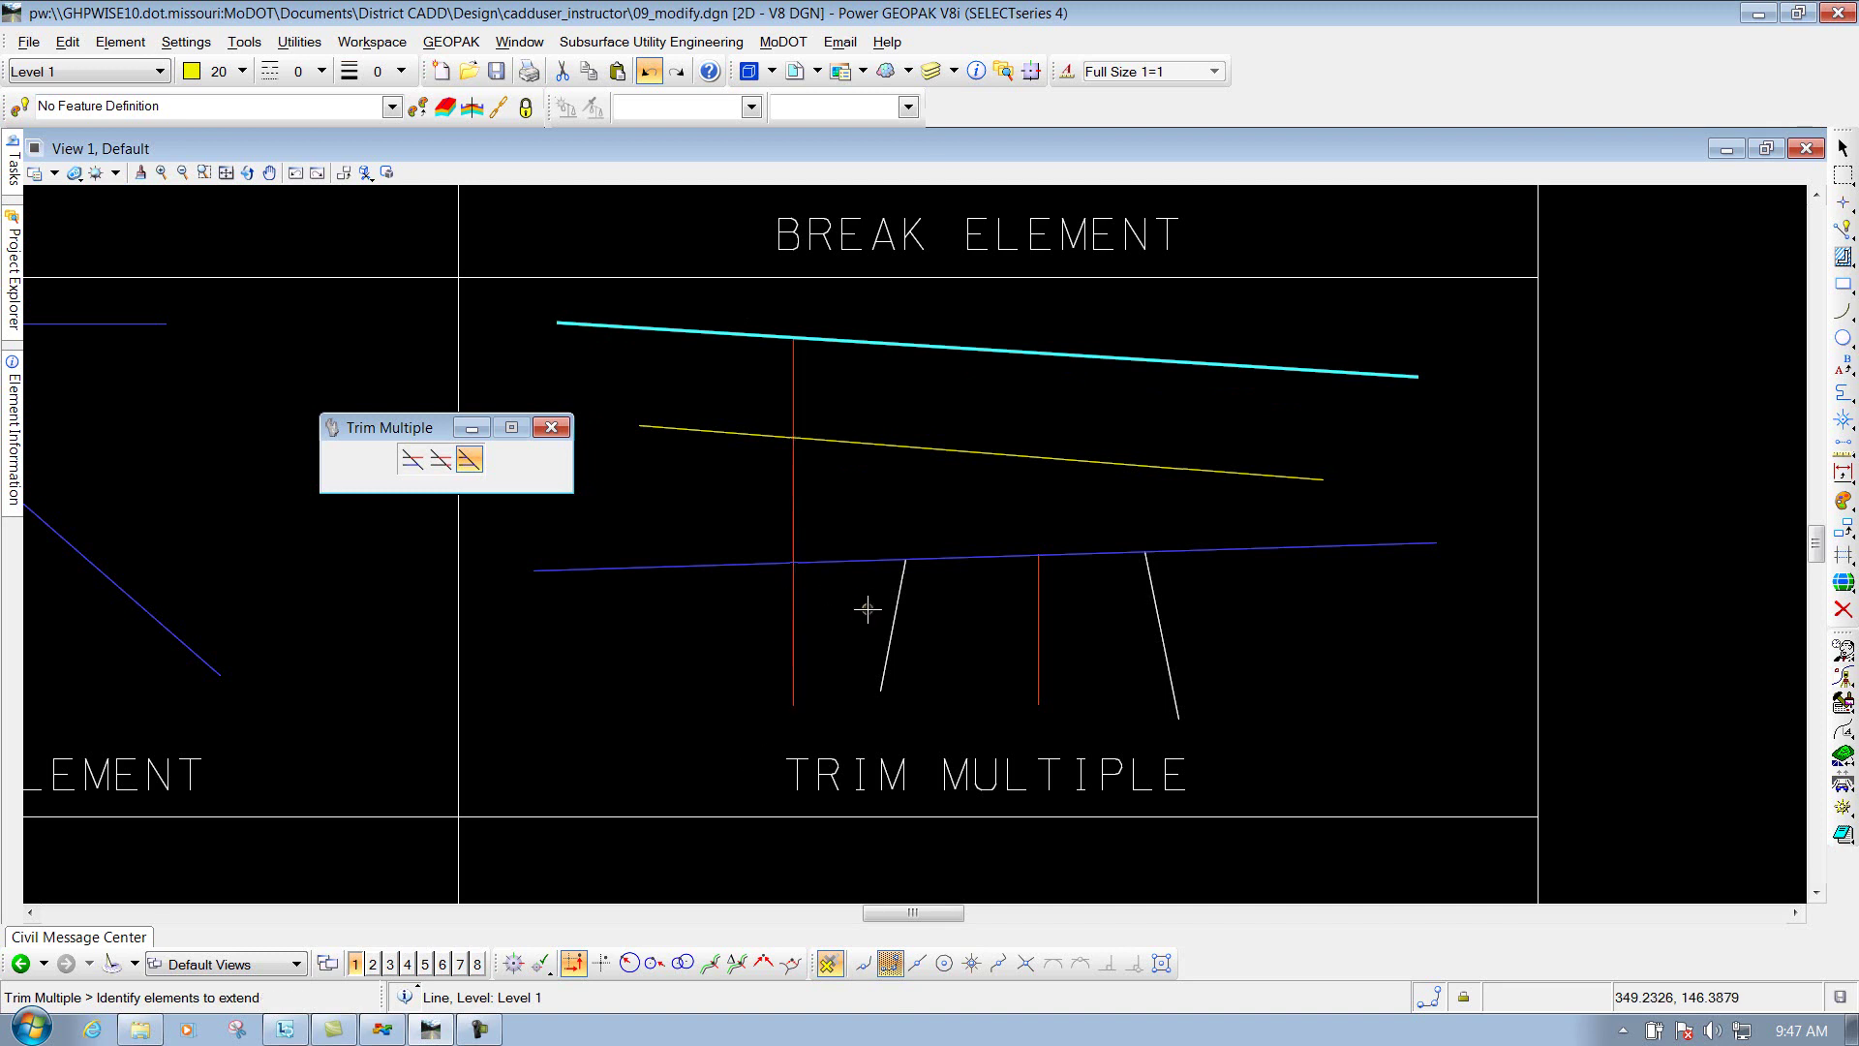
{"action": "left_click", "coordinate": [897, 593]}
{"action": "left_click", "coordinate": [1038, 594]}
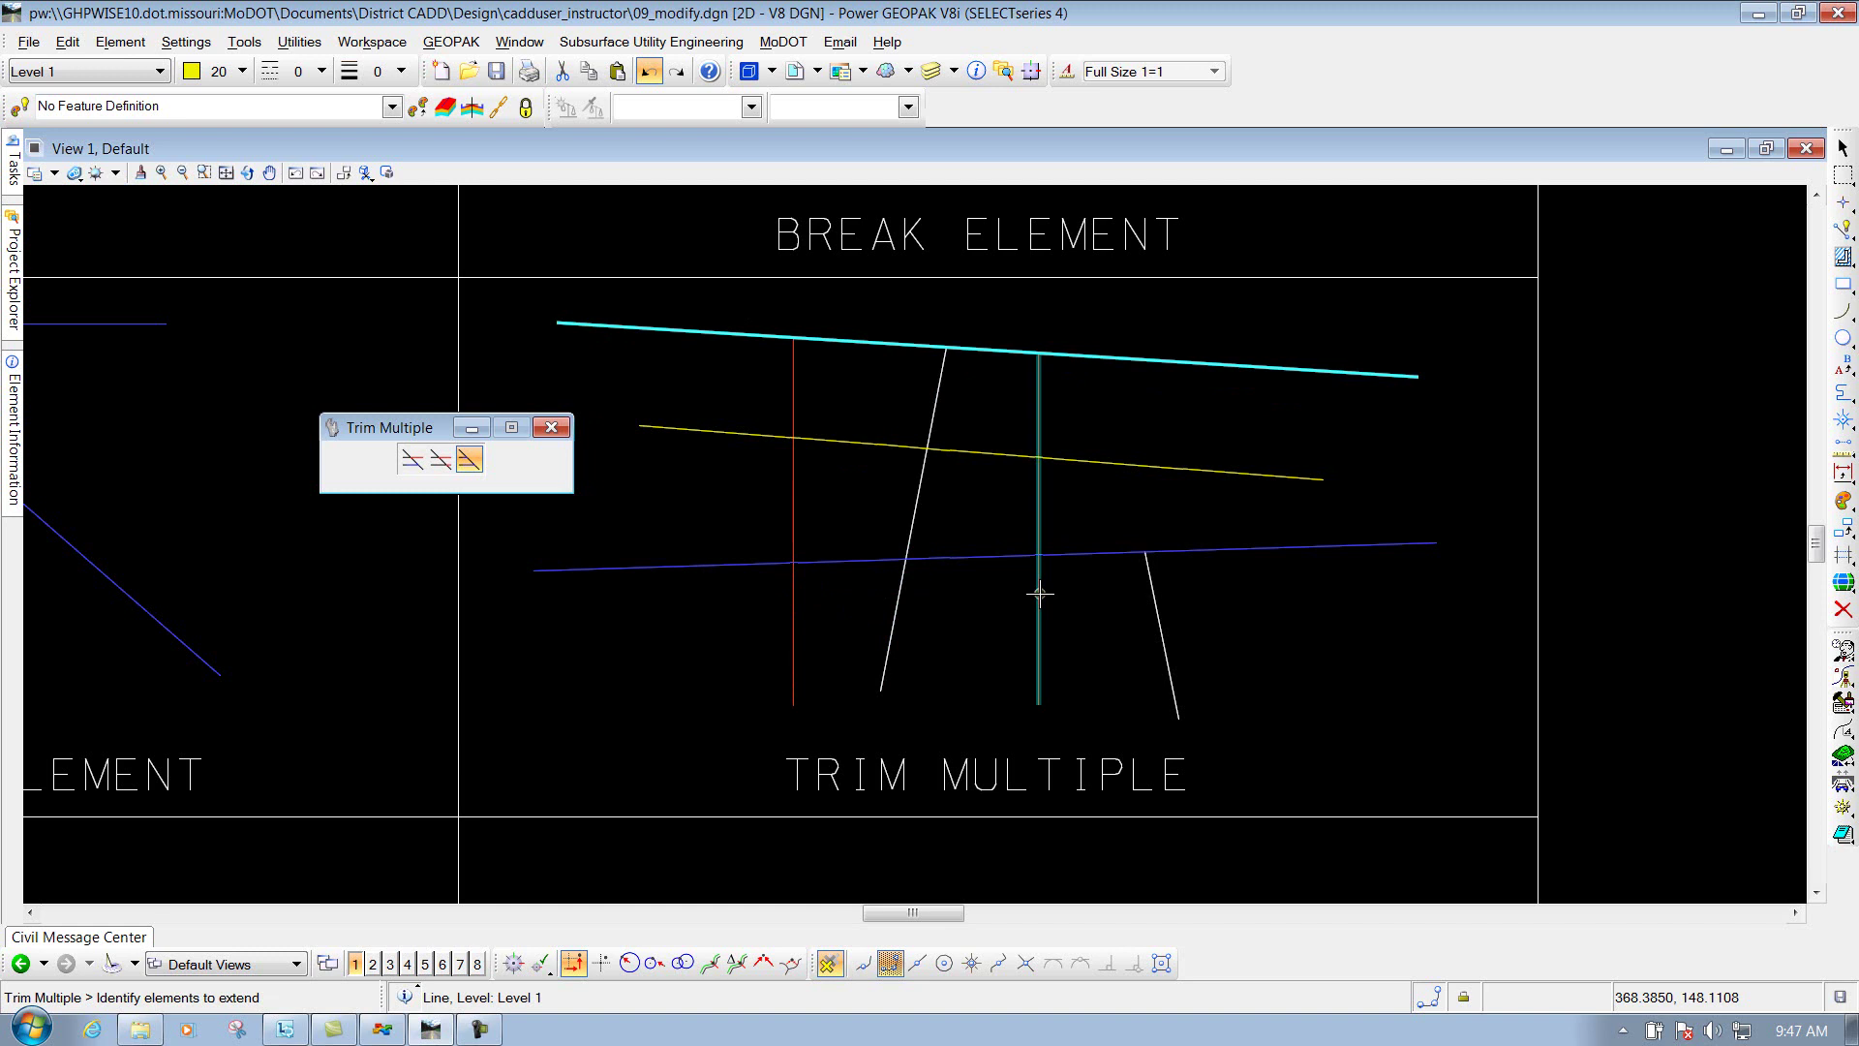
{"action": "left_click", "coordinate": [1154, 598]}
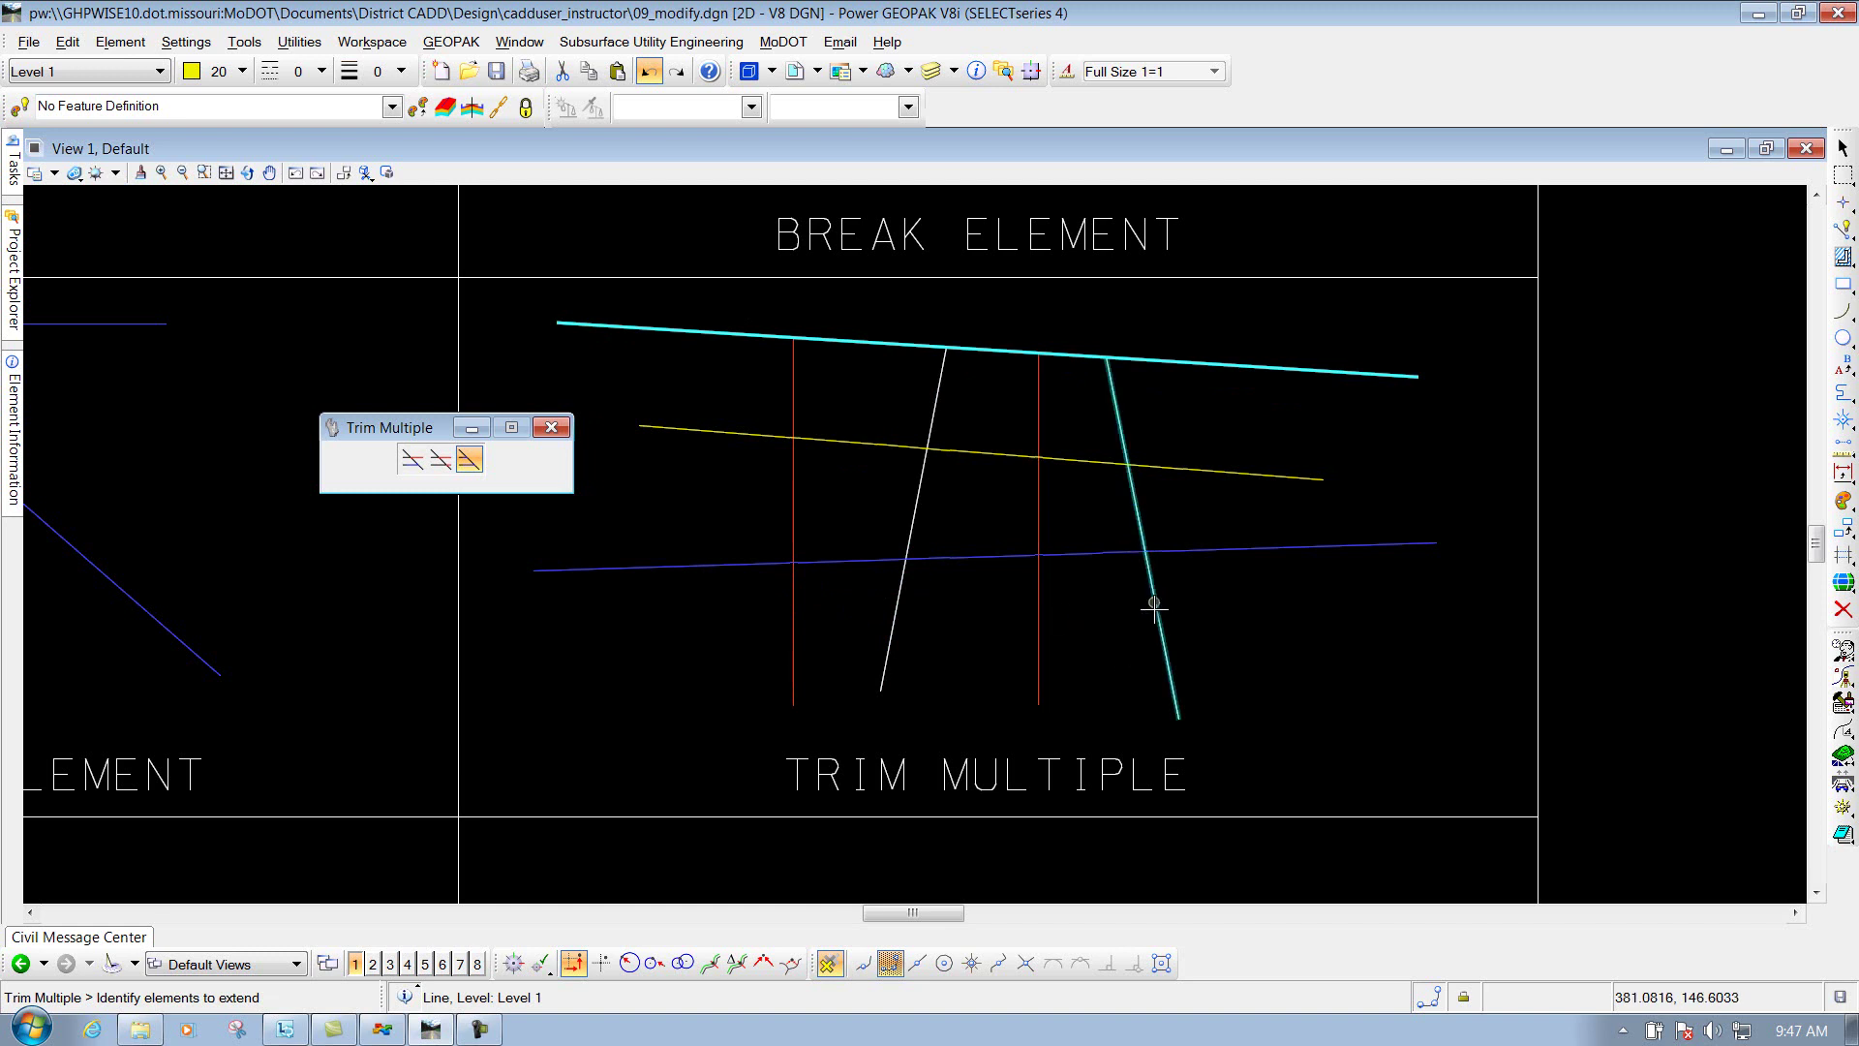
{"action": "right_click", "coordinate": [1298, 636]}
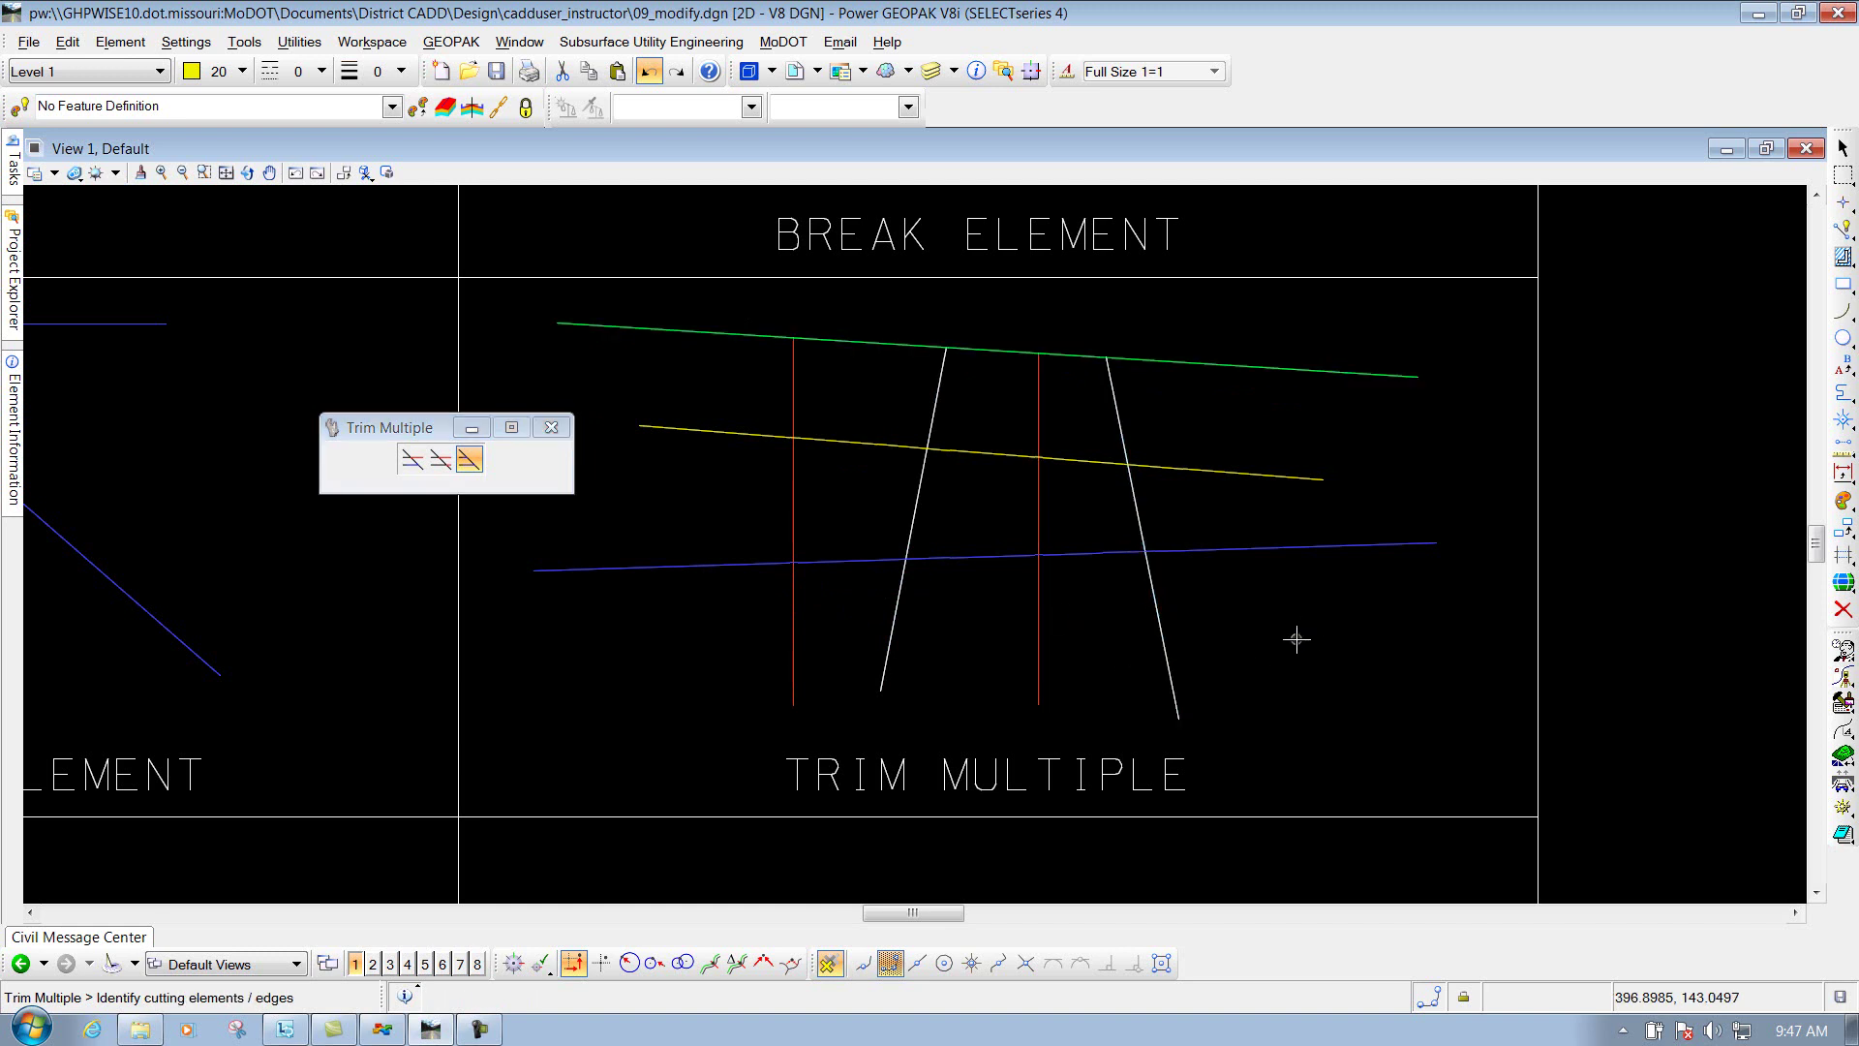
{"action": "left_click", "coordinate": [649, 72]}
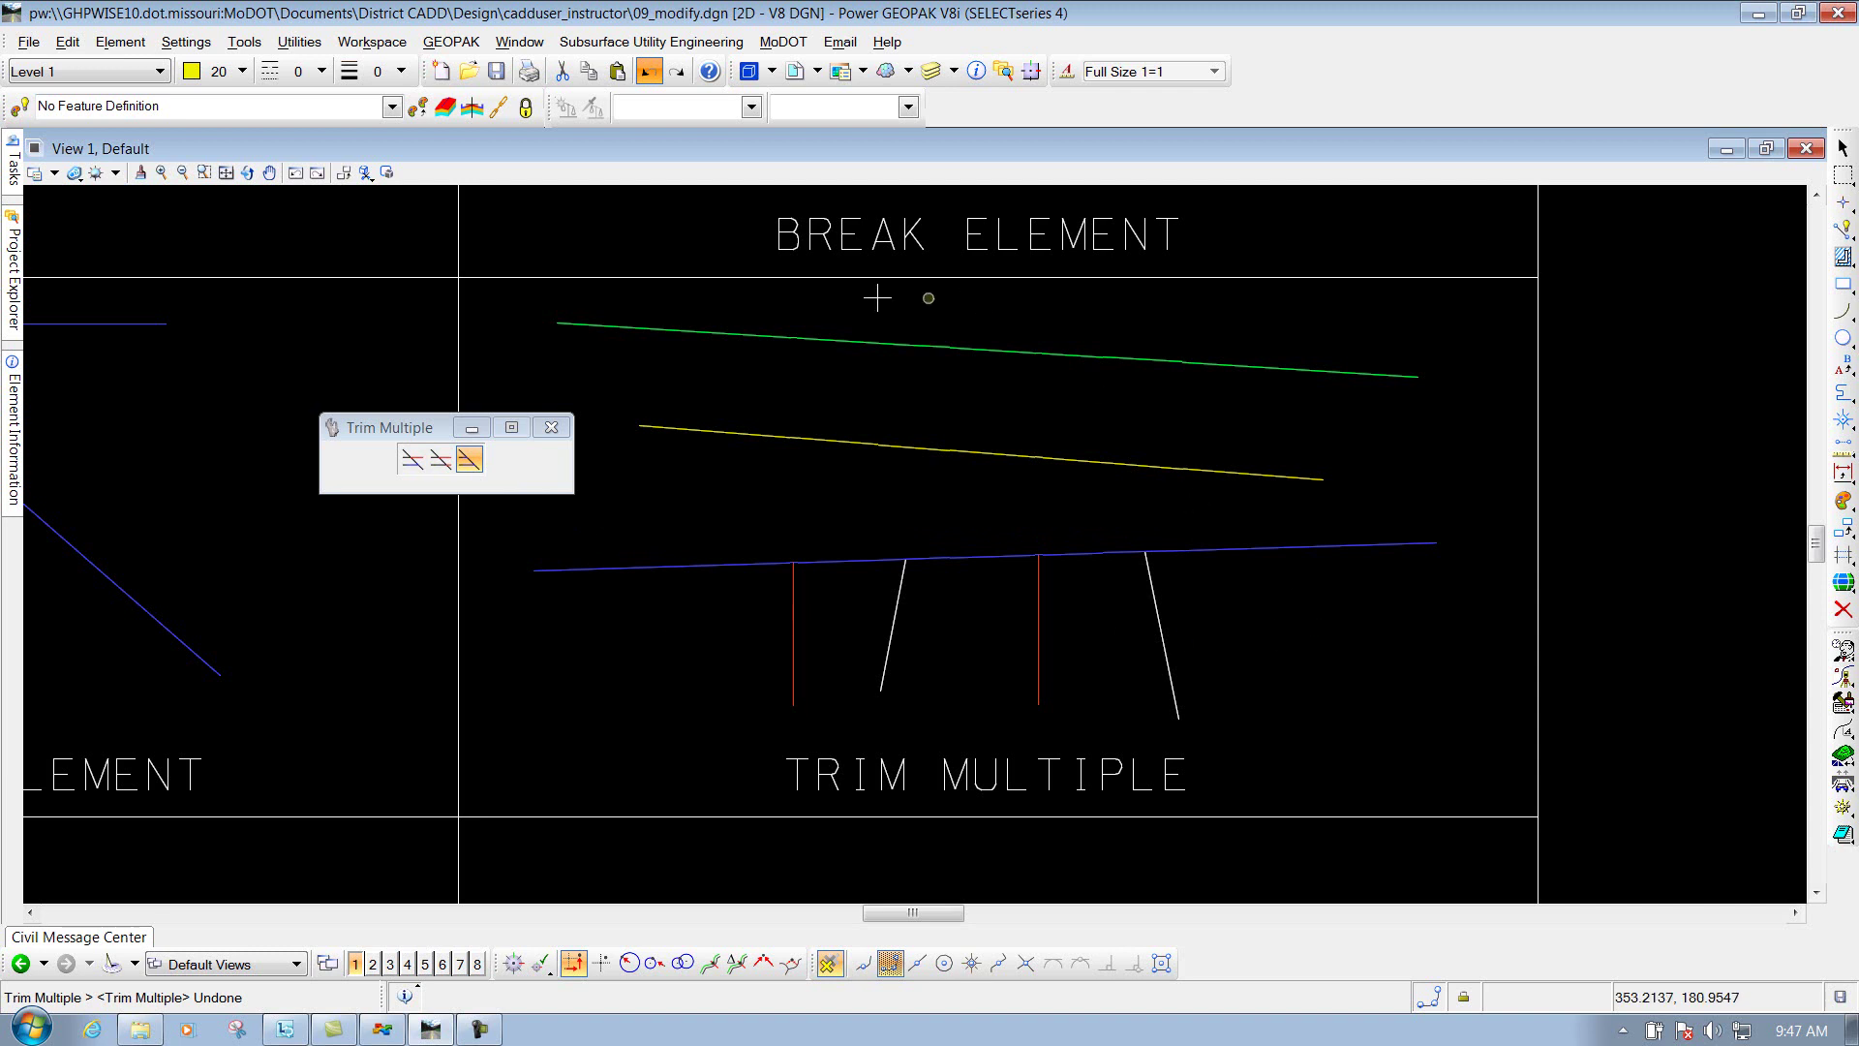
- Extend all four red and white lines to the green line with a single crossing line
{"action": "left_click", "coordinate": [883, 343]}
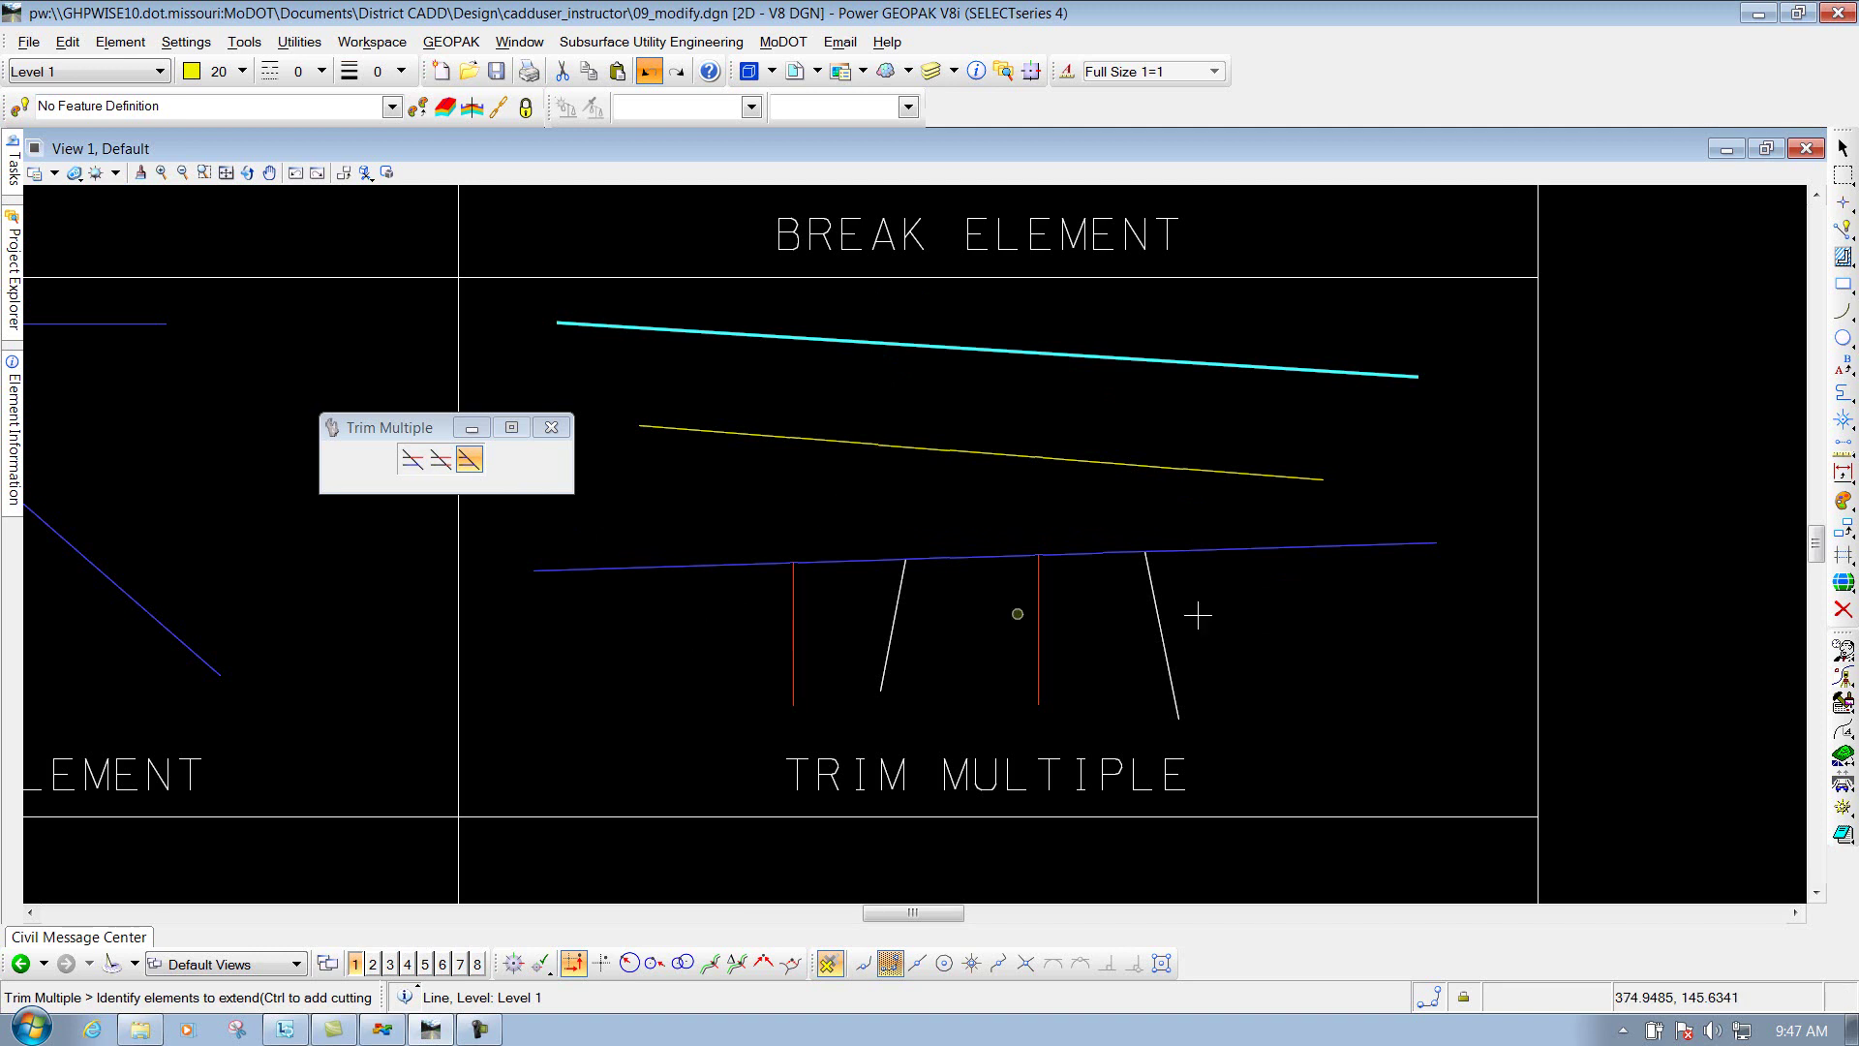
{"action": "left_click_drag", "start_coordinate": [1293, 611], "coordinate": [574, 609]}
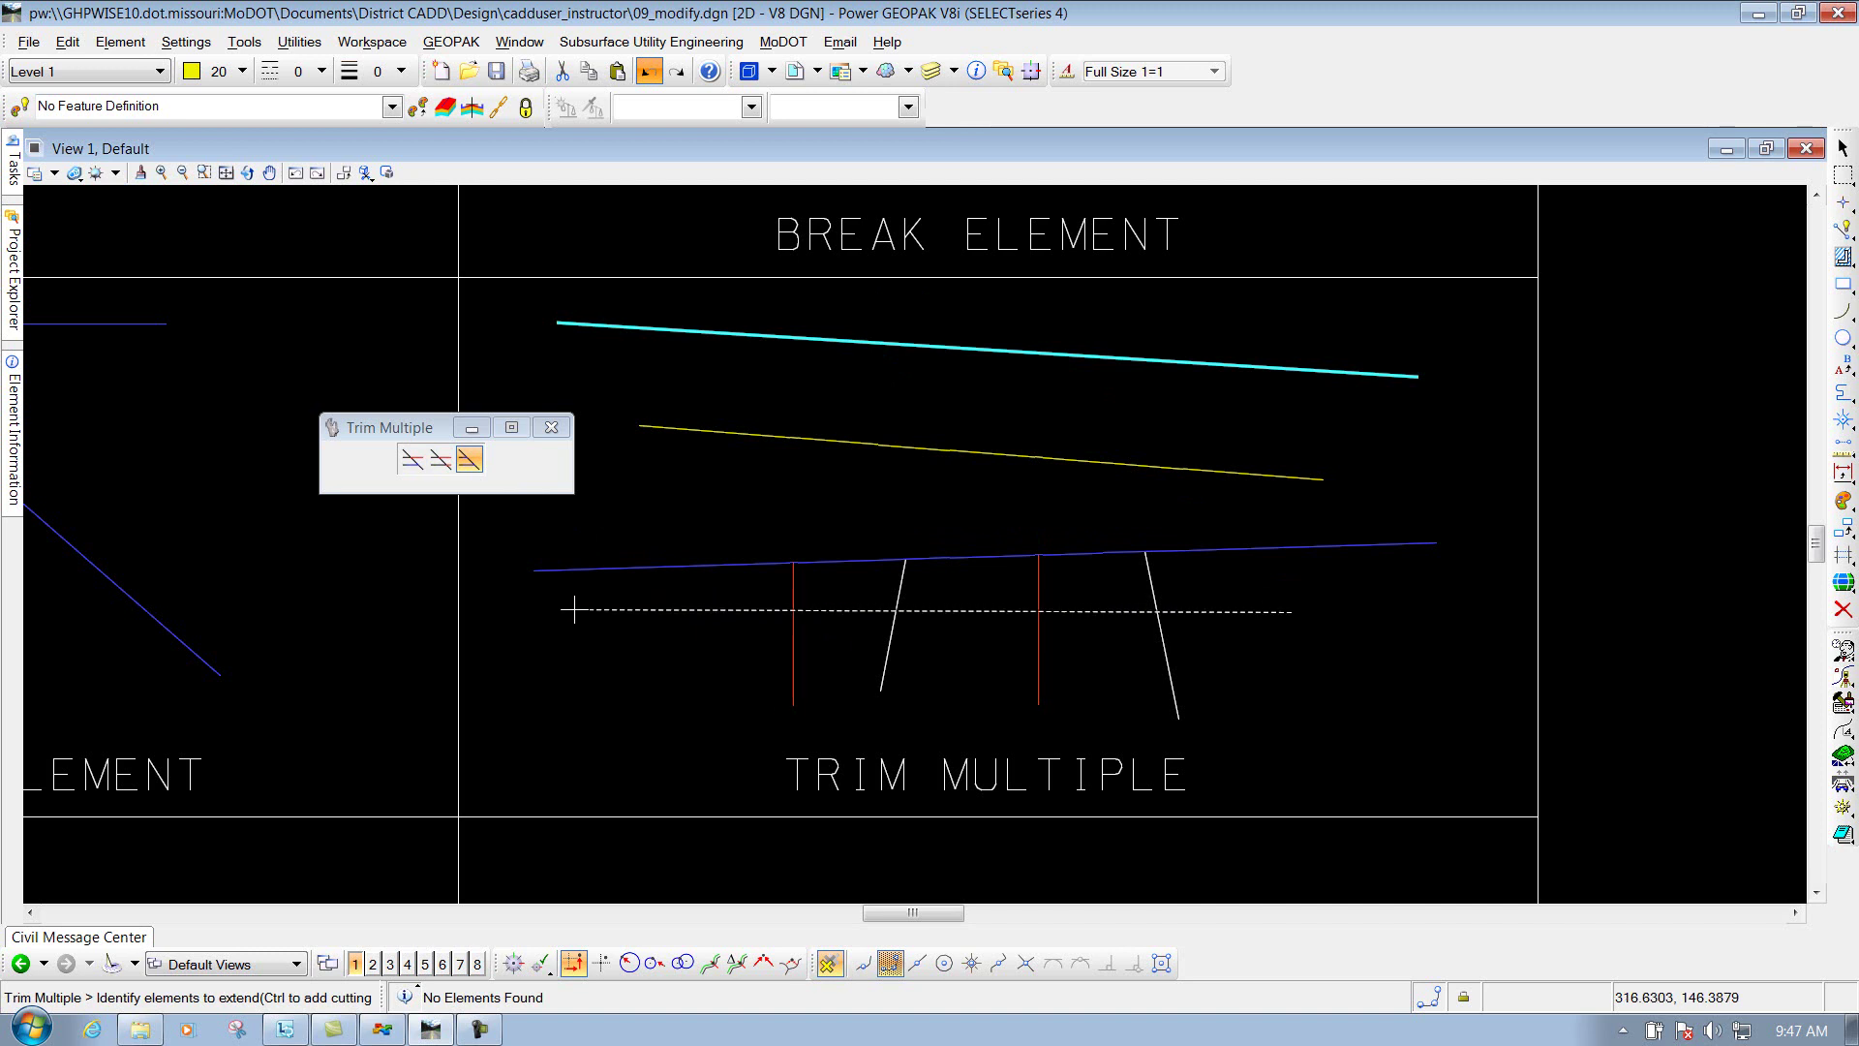
{"action": "left_click_drag", "start_coordinate": [575, 608], "coordinate": [648, 608]}
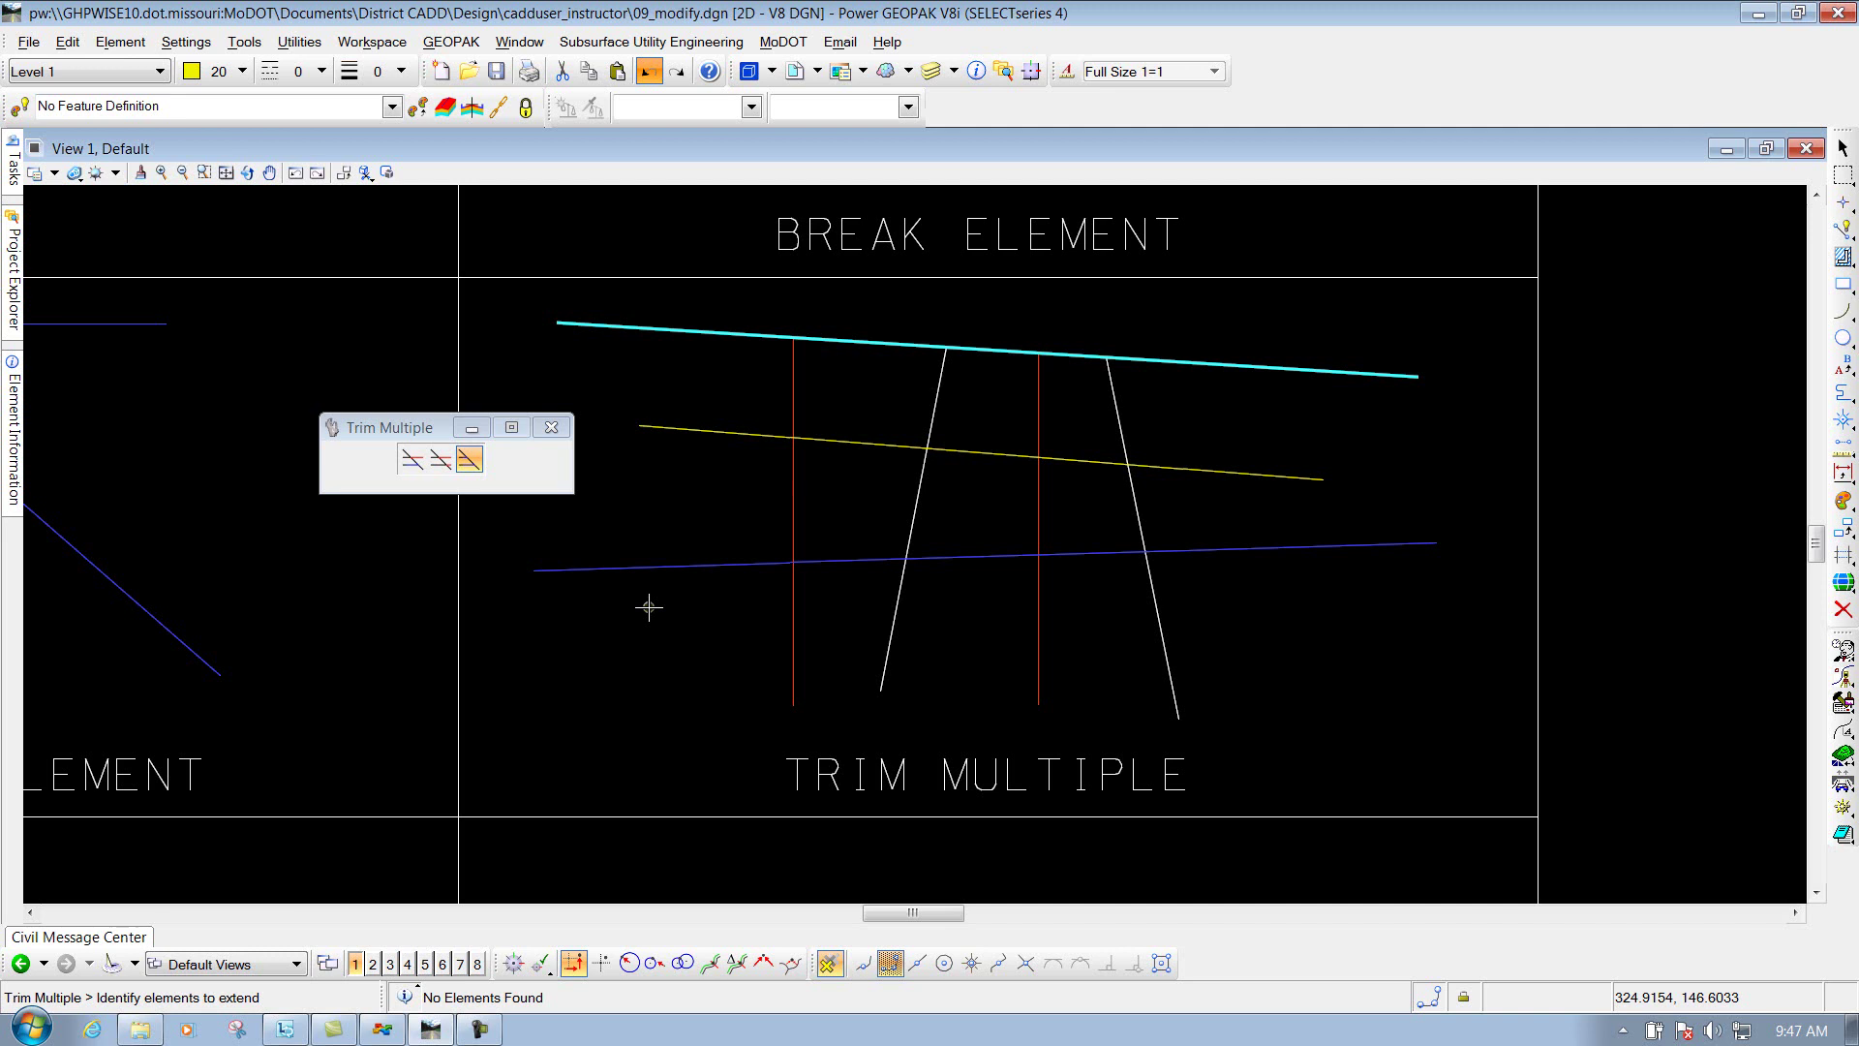
{"action": "right_click", "coordinate": [874, 398]}
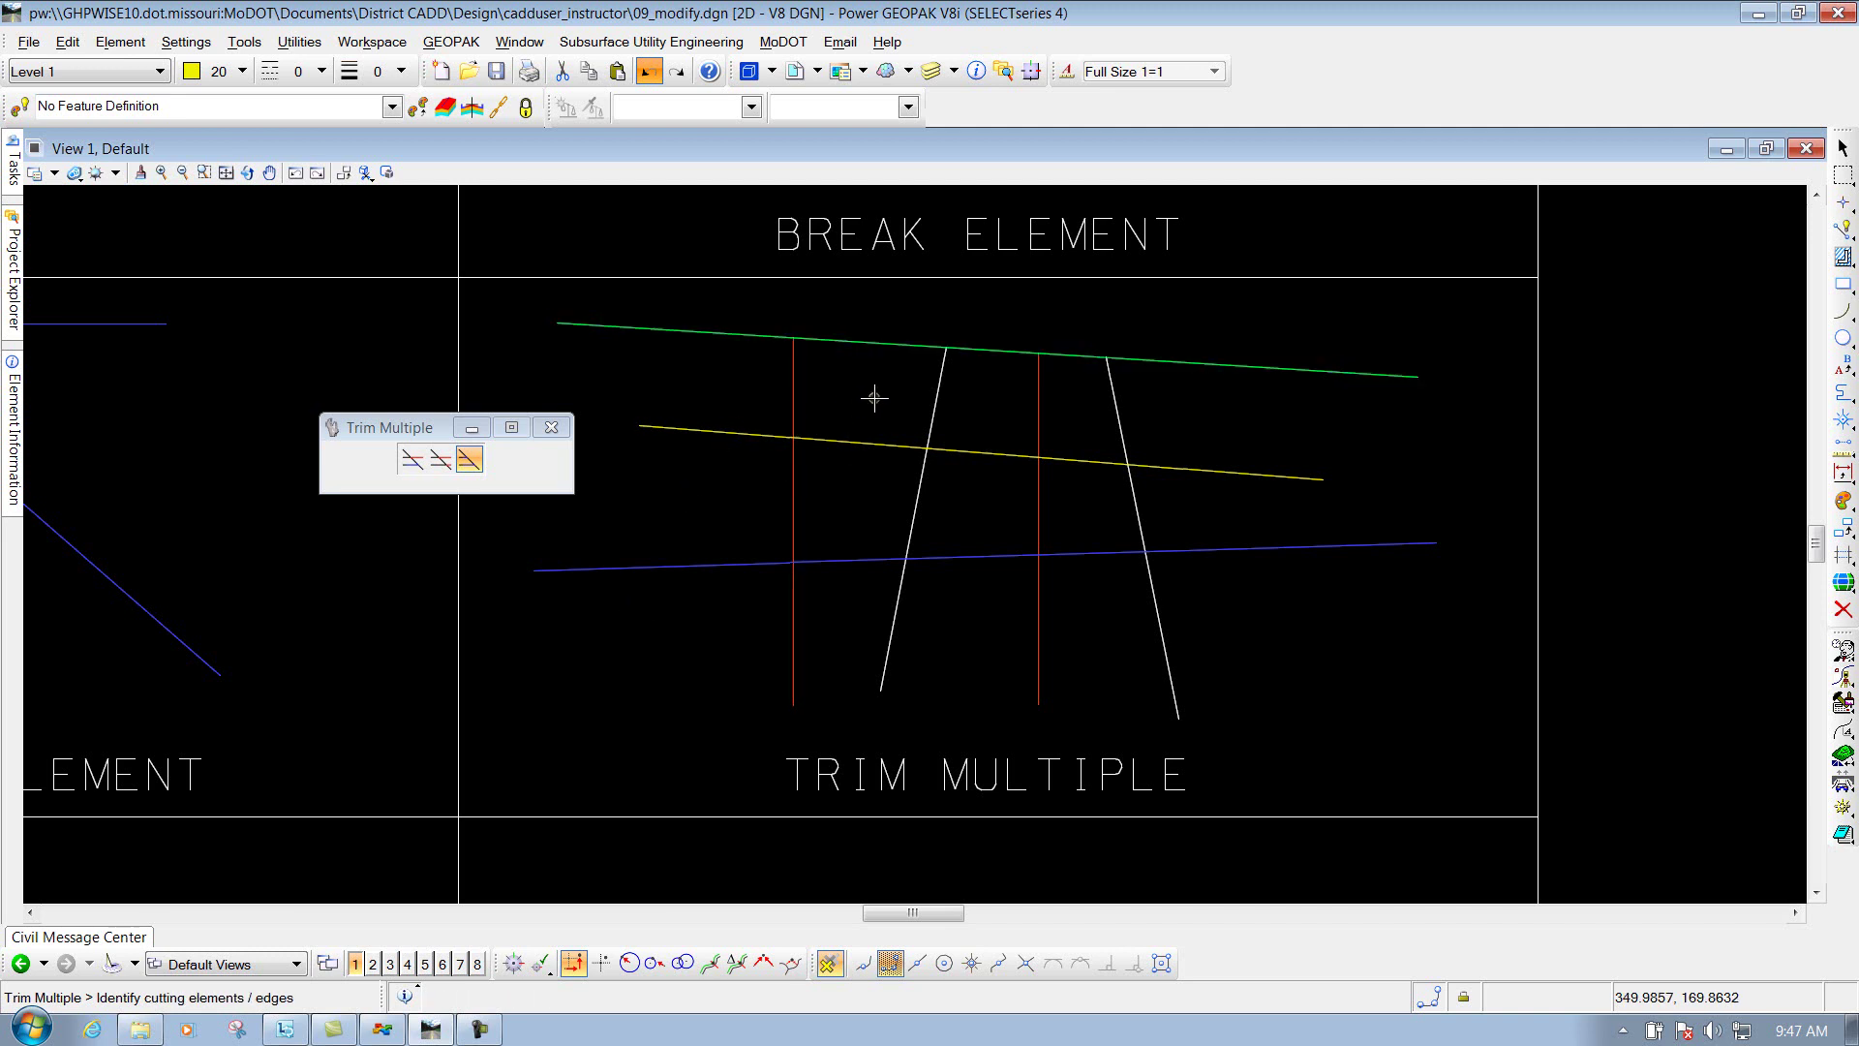